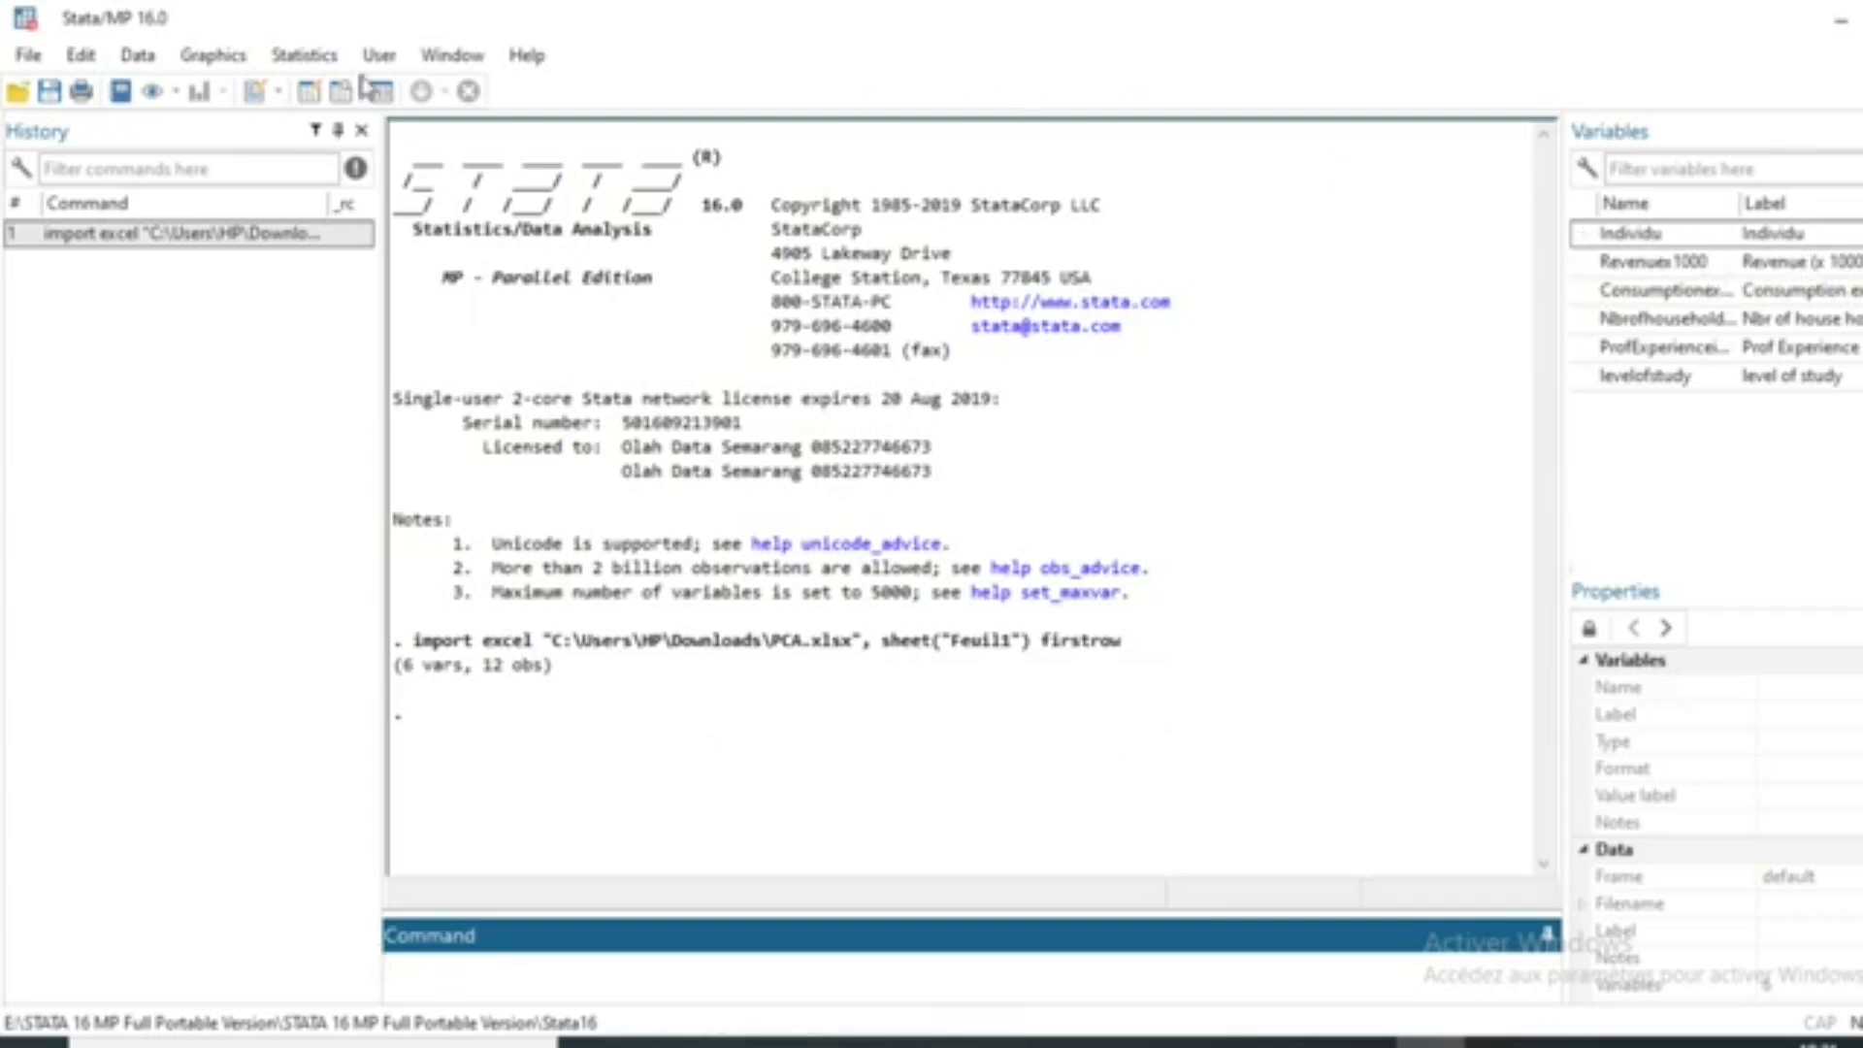
# Step: Look over the imported data, then start a principal component analysis from the Statistics menu
pyautogui.click(310, 94)
pyautogui.click(311, 58)
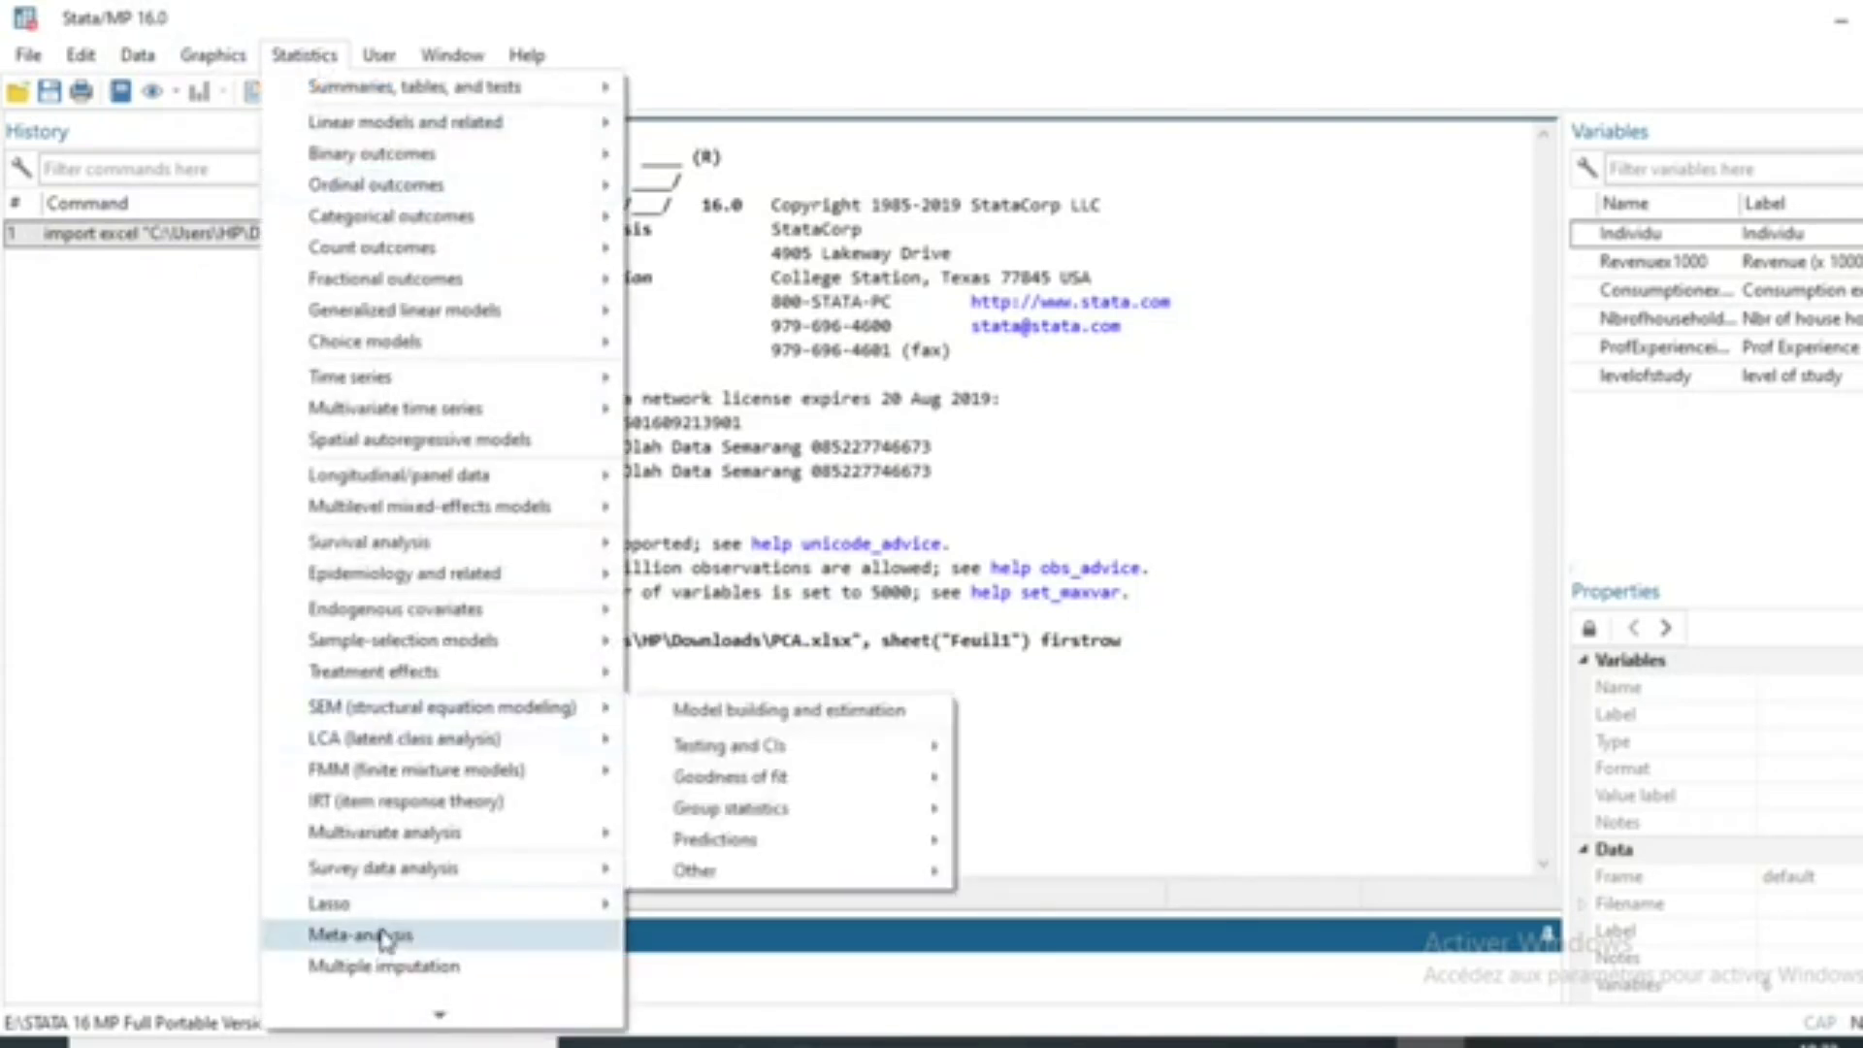
pyautogui.moveTo(427, 836)
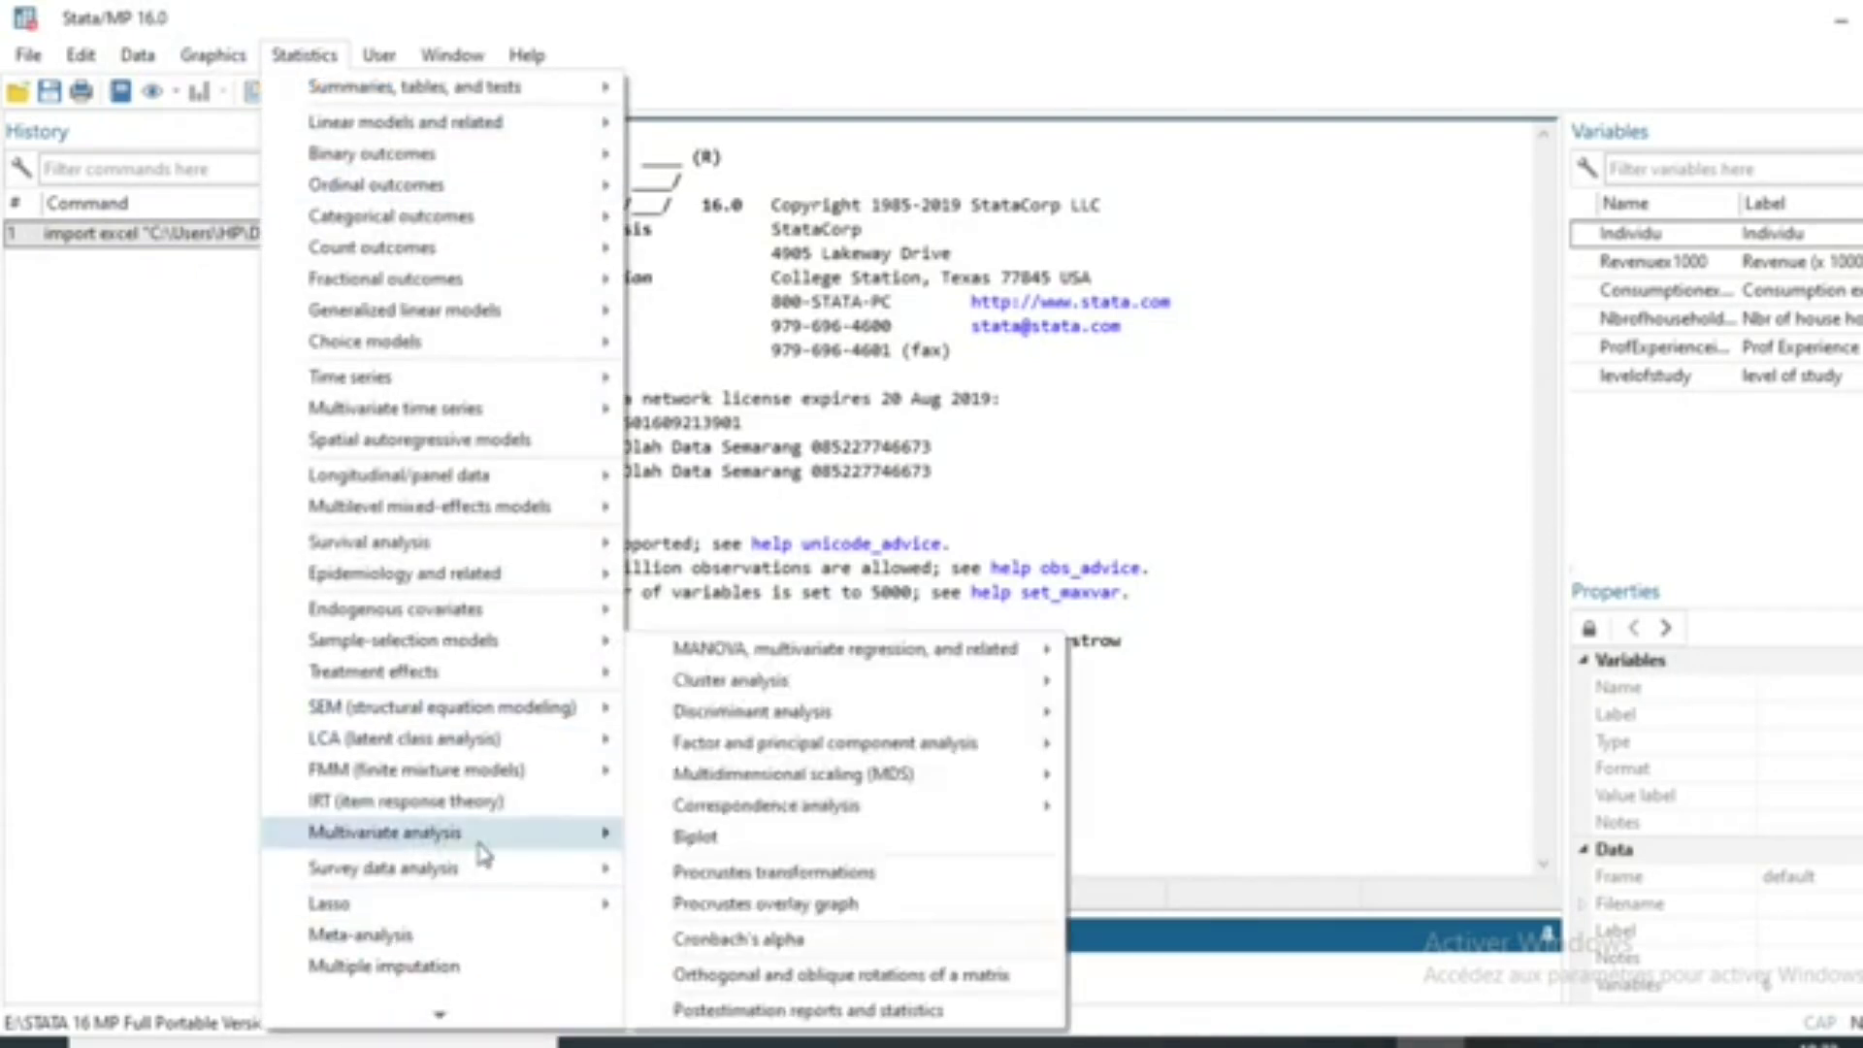
pyautogui.moveTo(825, 752)
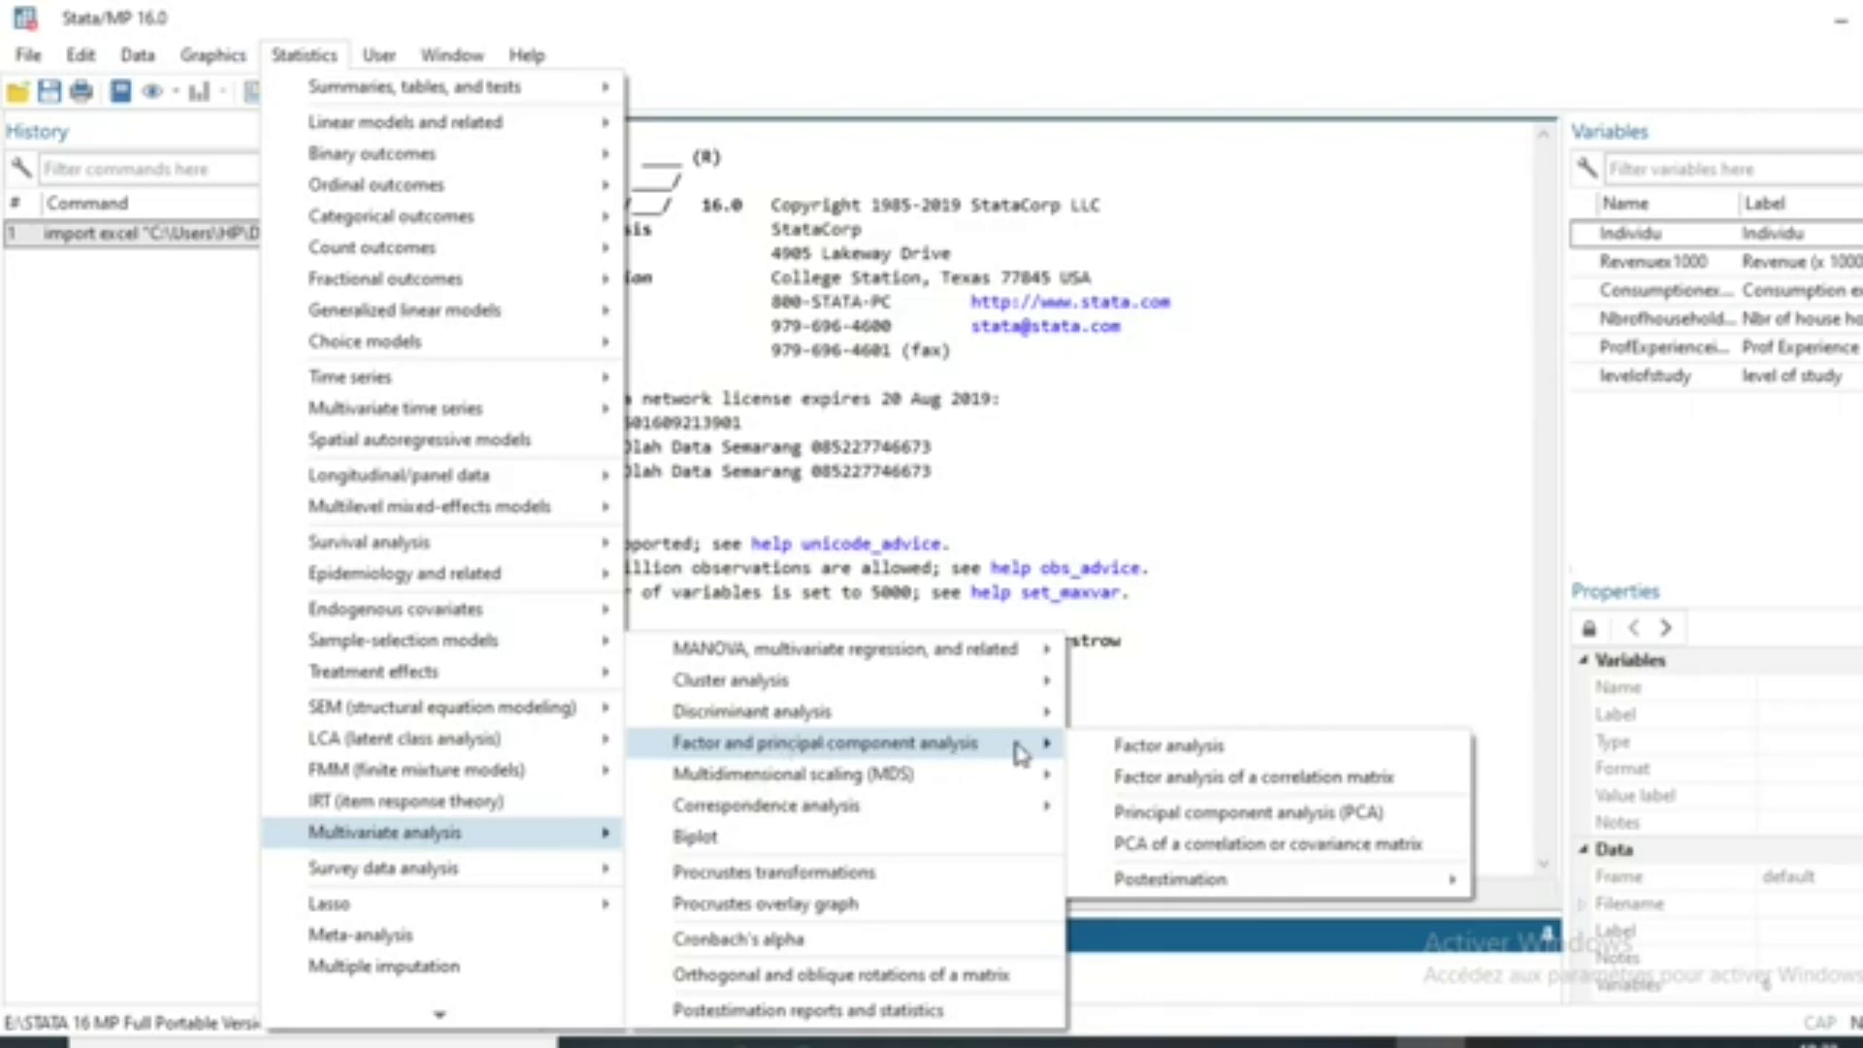
pyautogui.click(1189, 813)
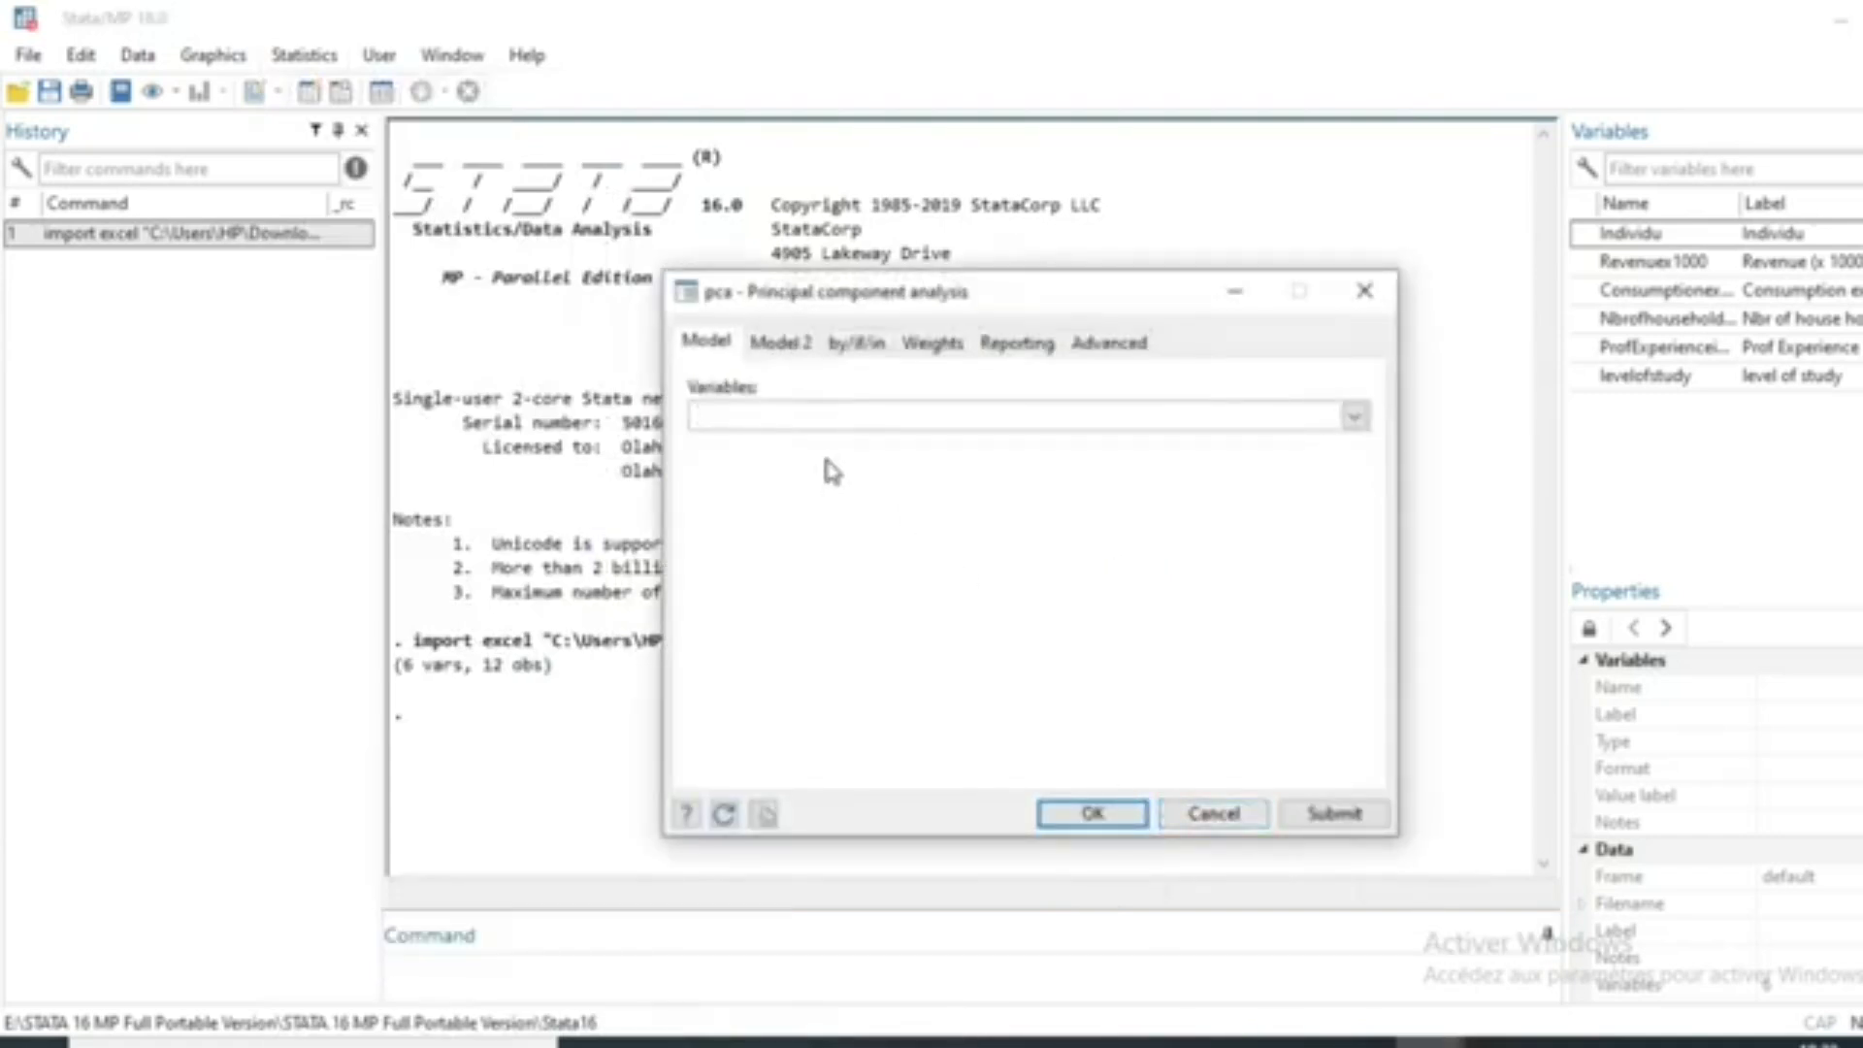
# Step: Run PCA on Revenuex1000, Consumptionexpendituresx1000, NbrofhouseholdMembers, ProfExperienceinyears and levelofstudy
pyautogui.click(1356, 417)
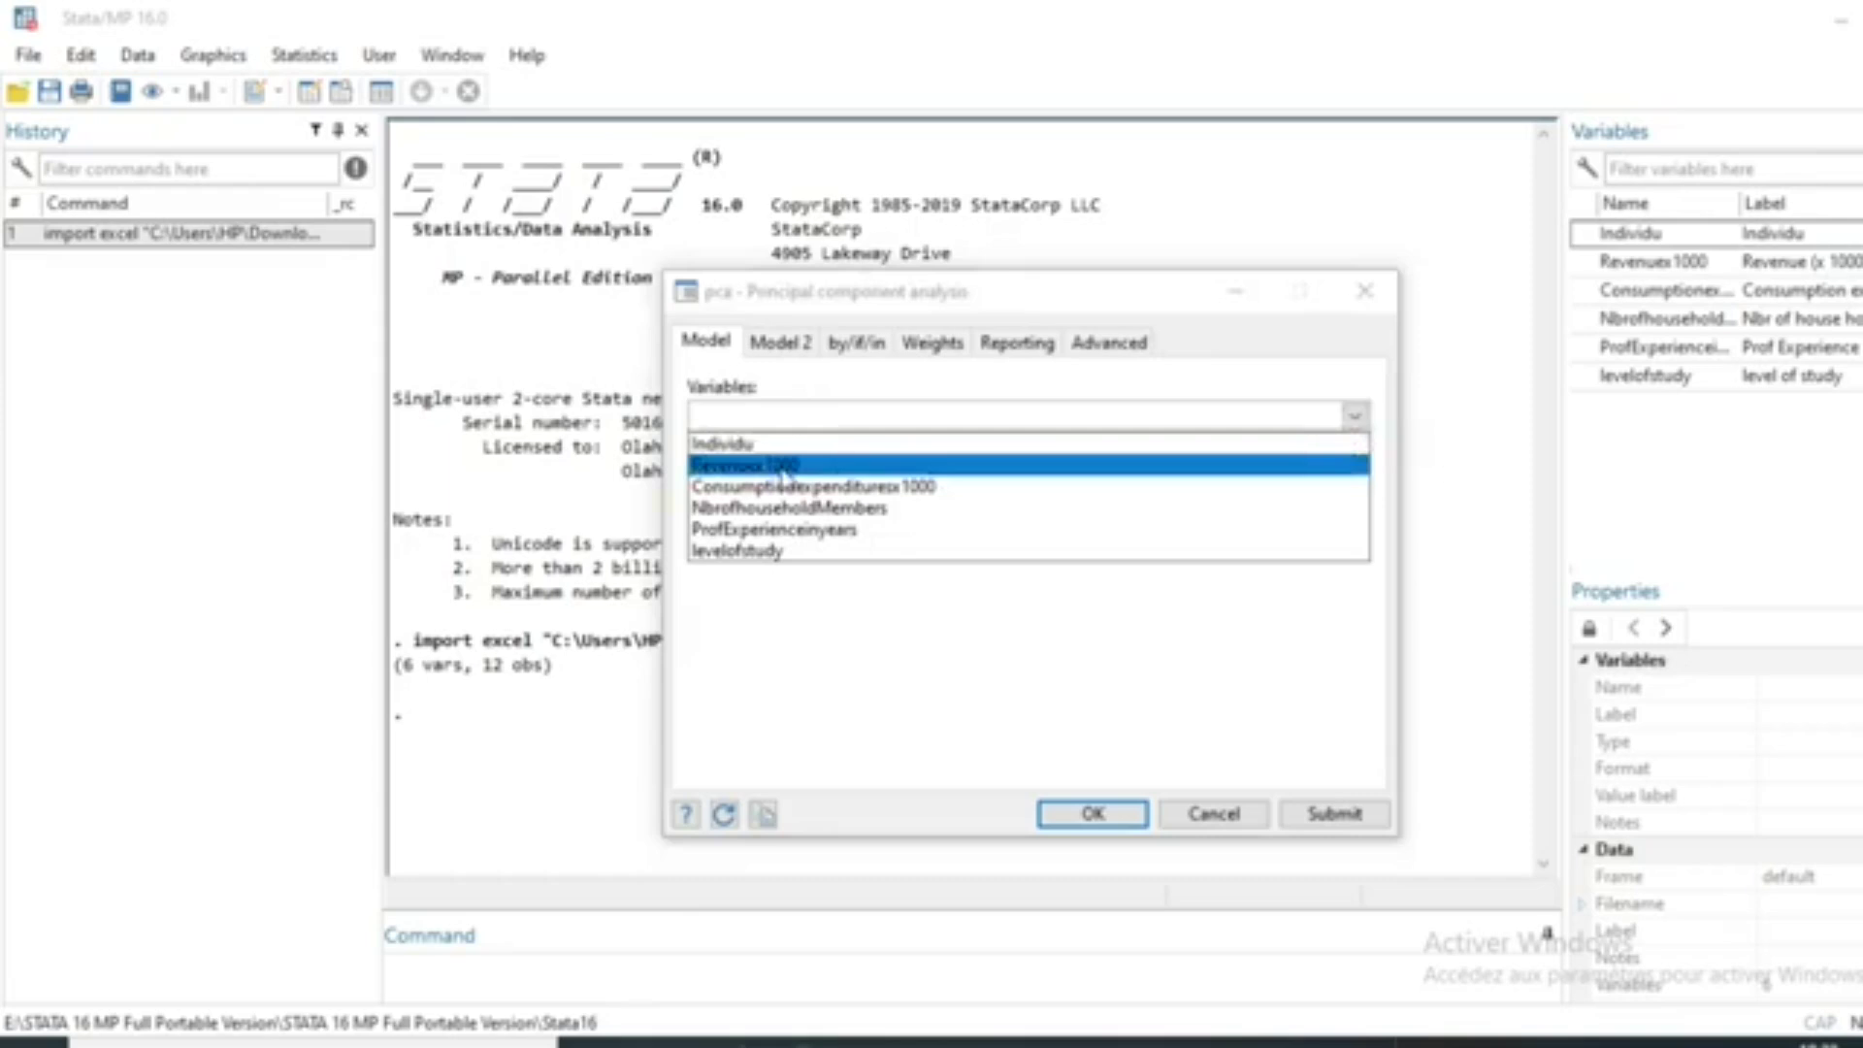
pyautogui.click(783, 469)
pyautogui.click(786, 486)
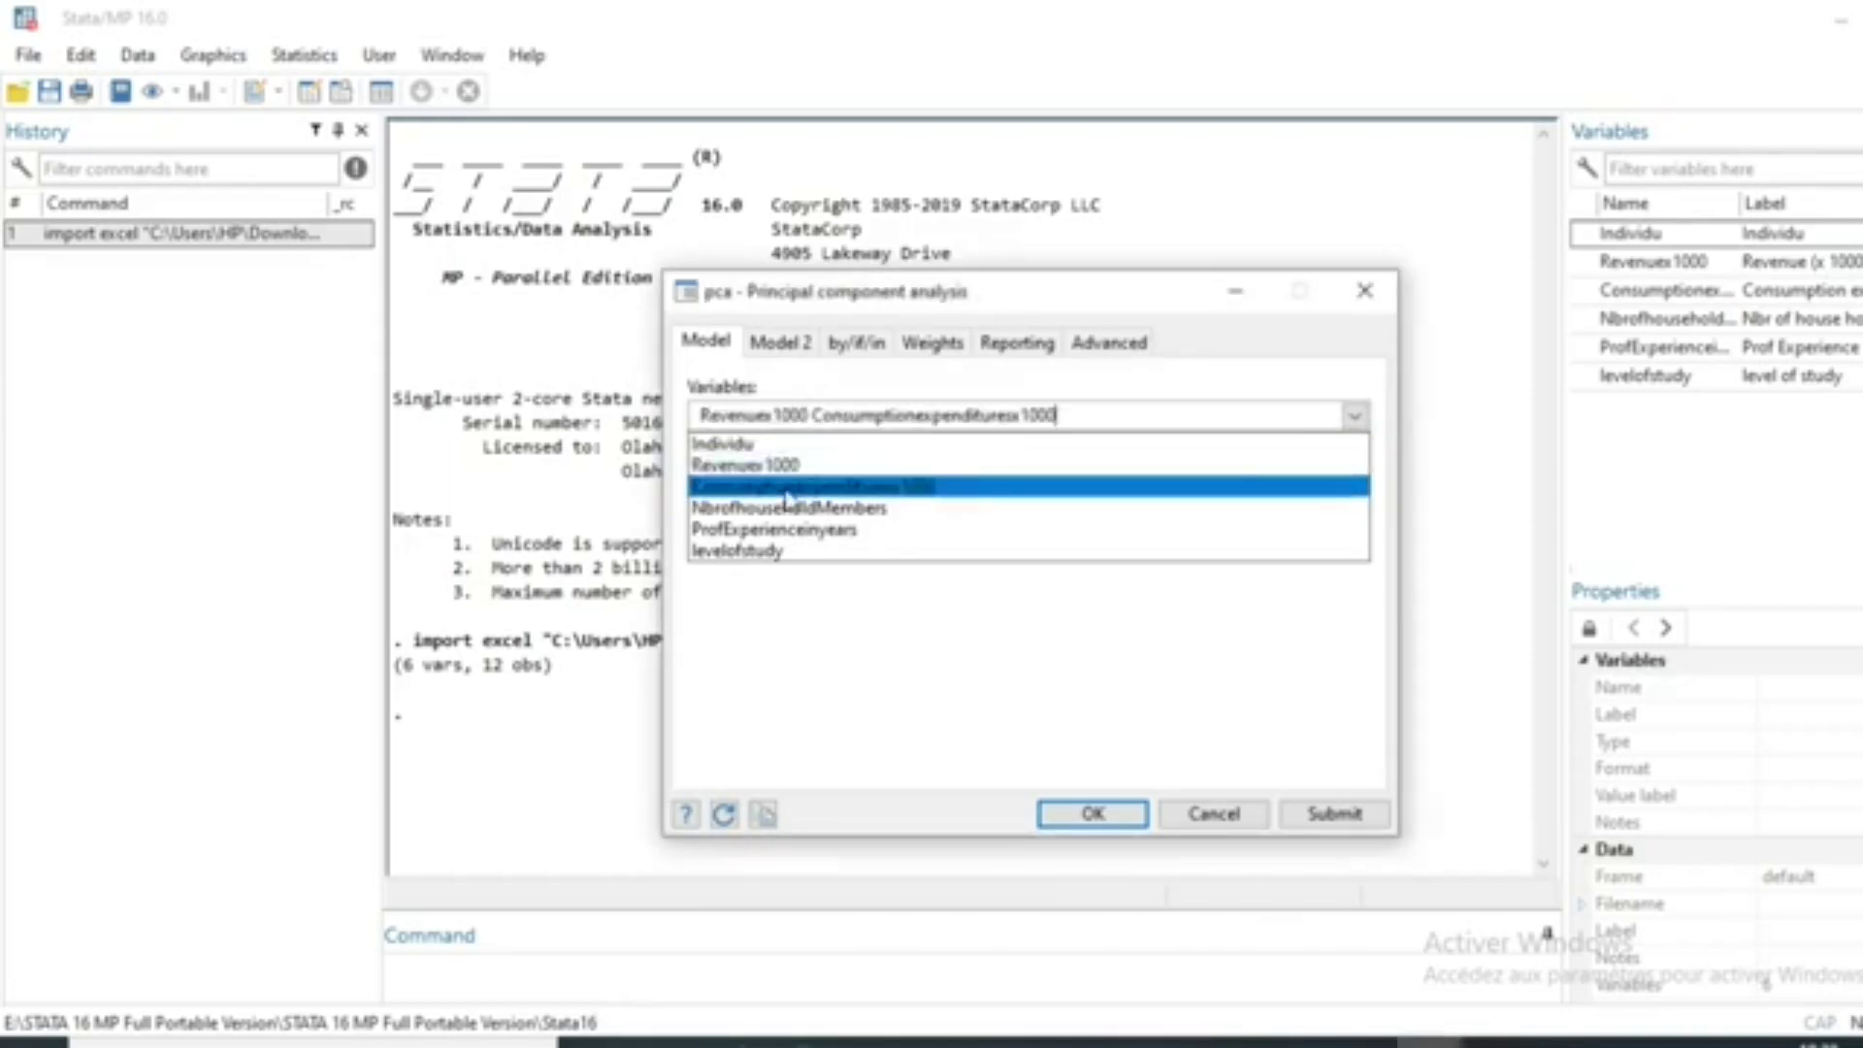
pyautogui.click(786, 509)
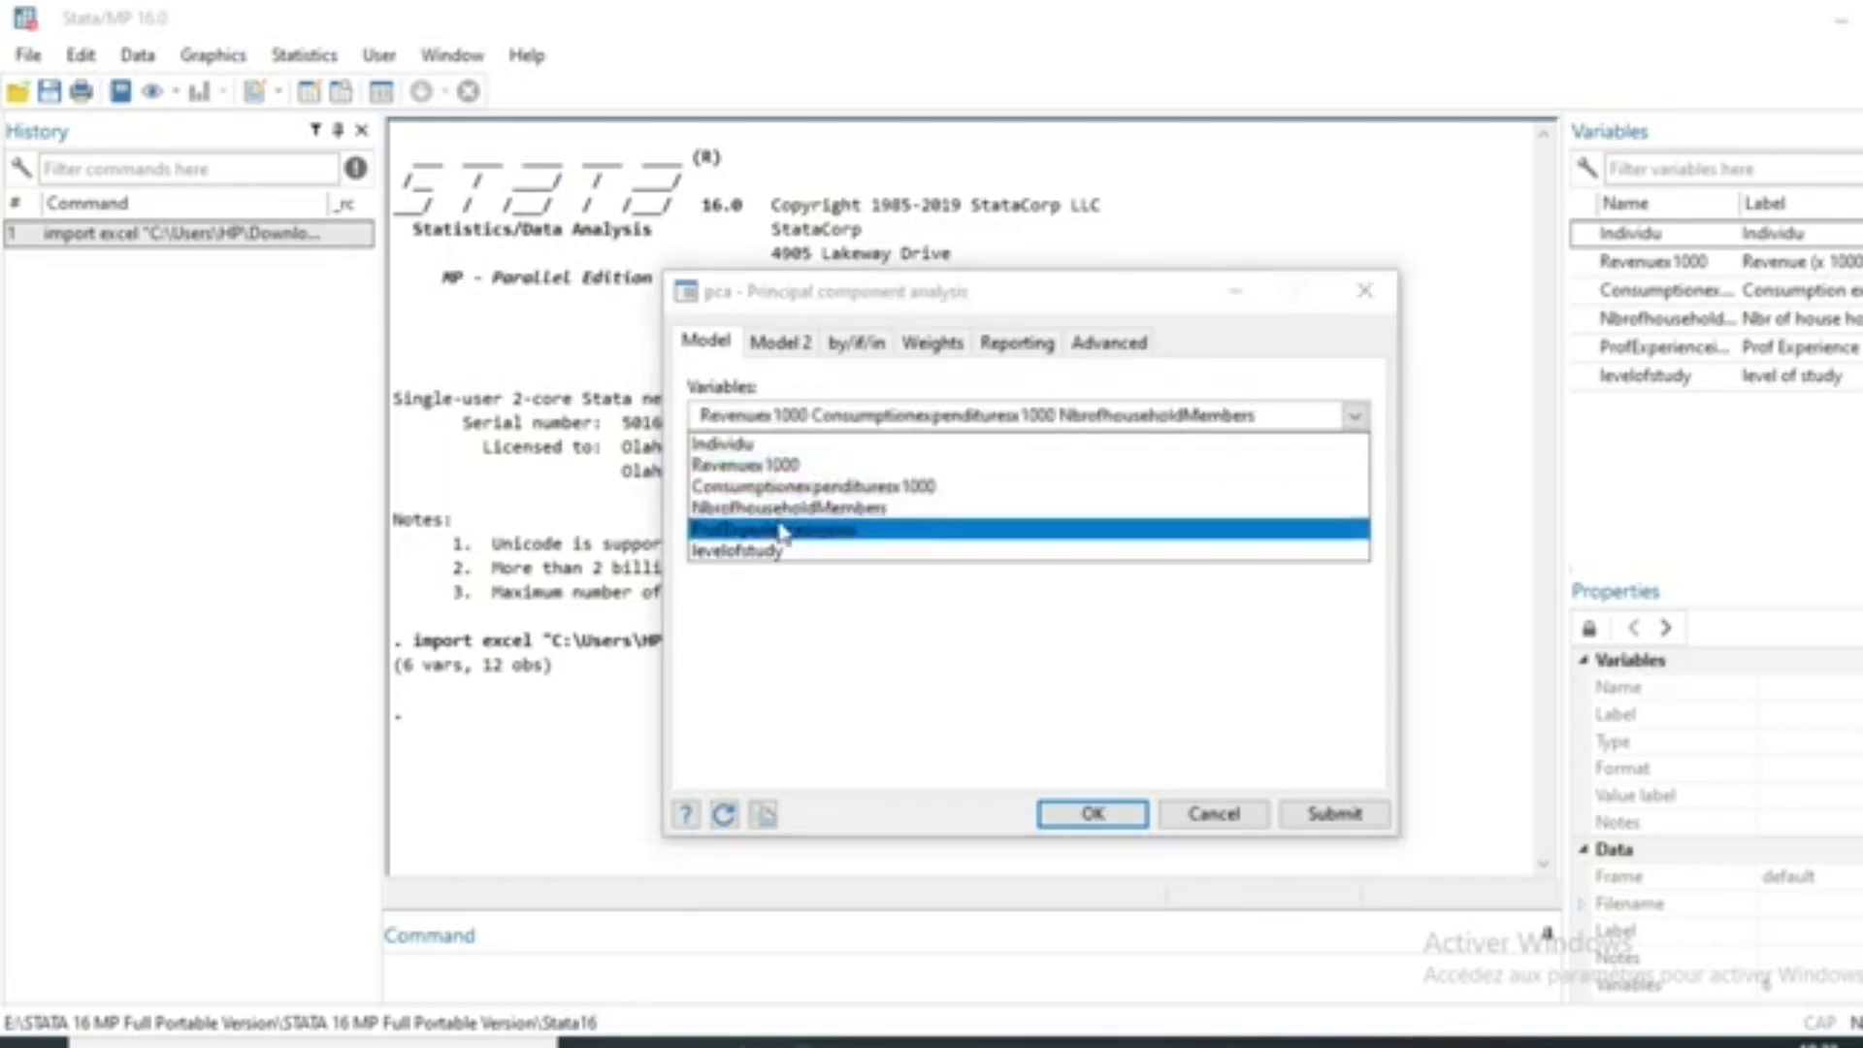
pyautogui.click(768, 532)
pyautogui.click(752, 555)
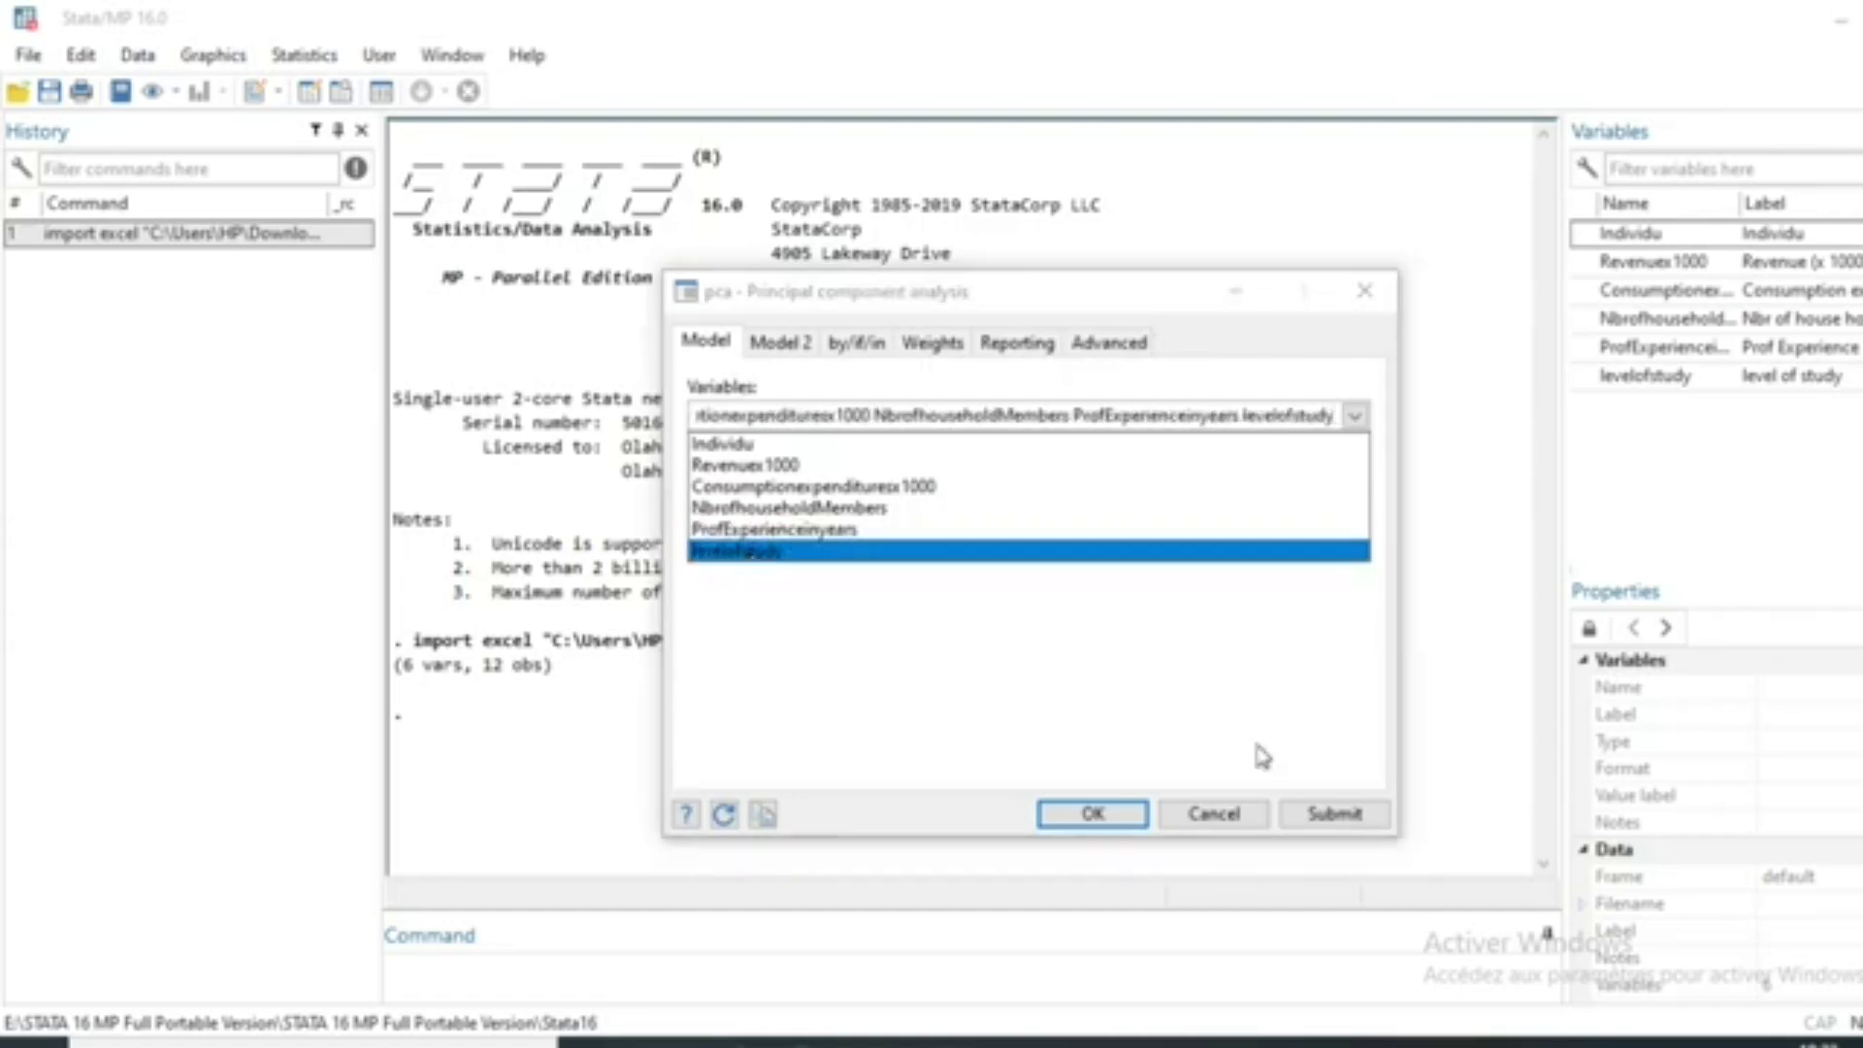
pyautogui.click(1093, 813)
pyautogui.click(1094, 813)
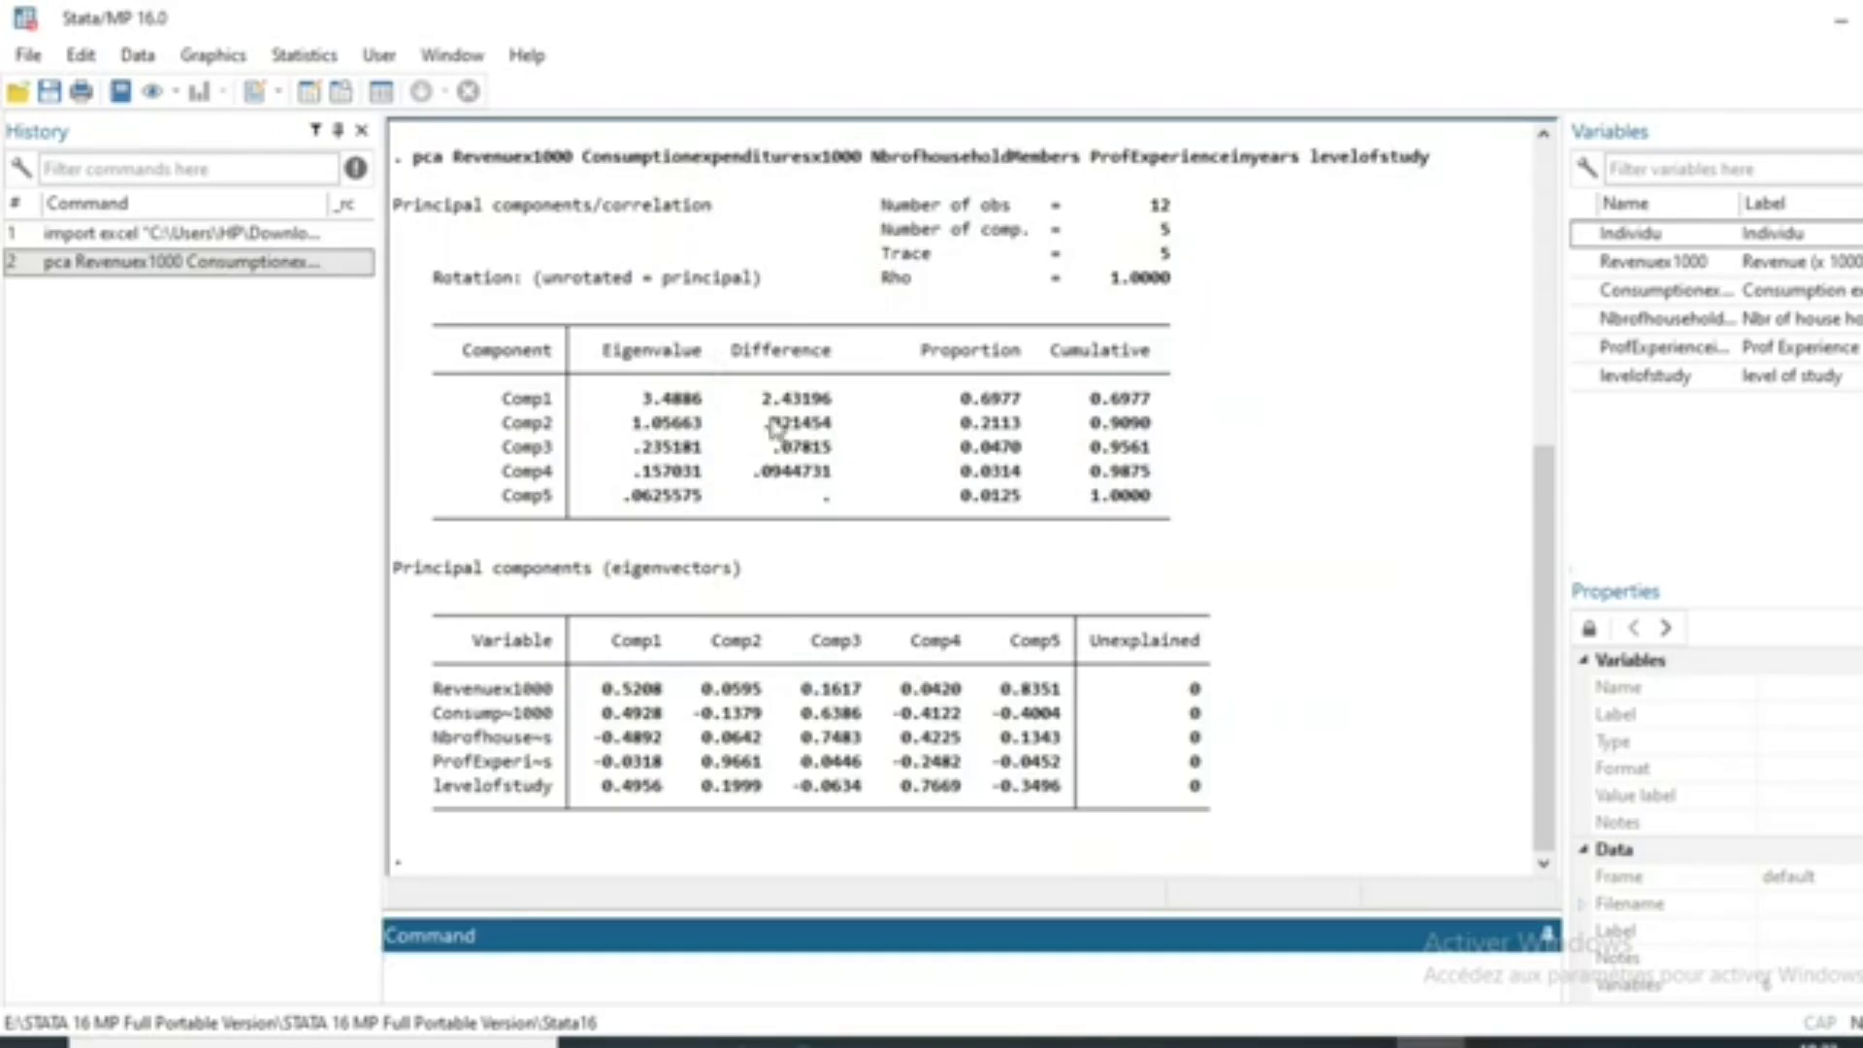
pyautogui.scroll(1, 742, 599)
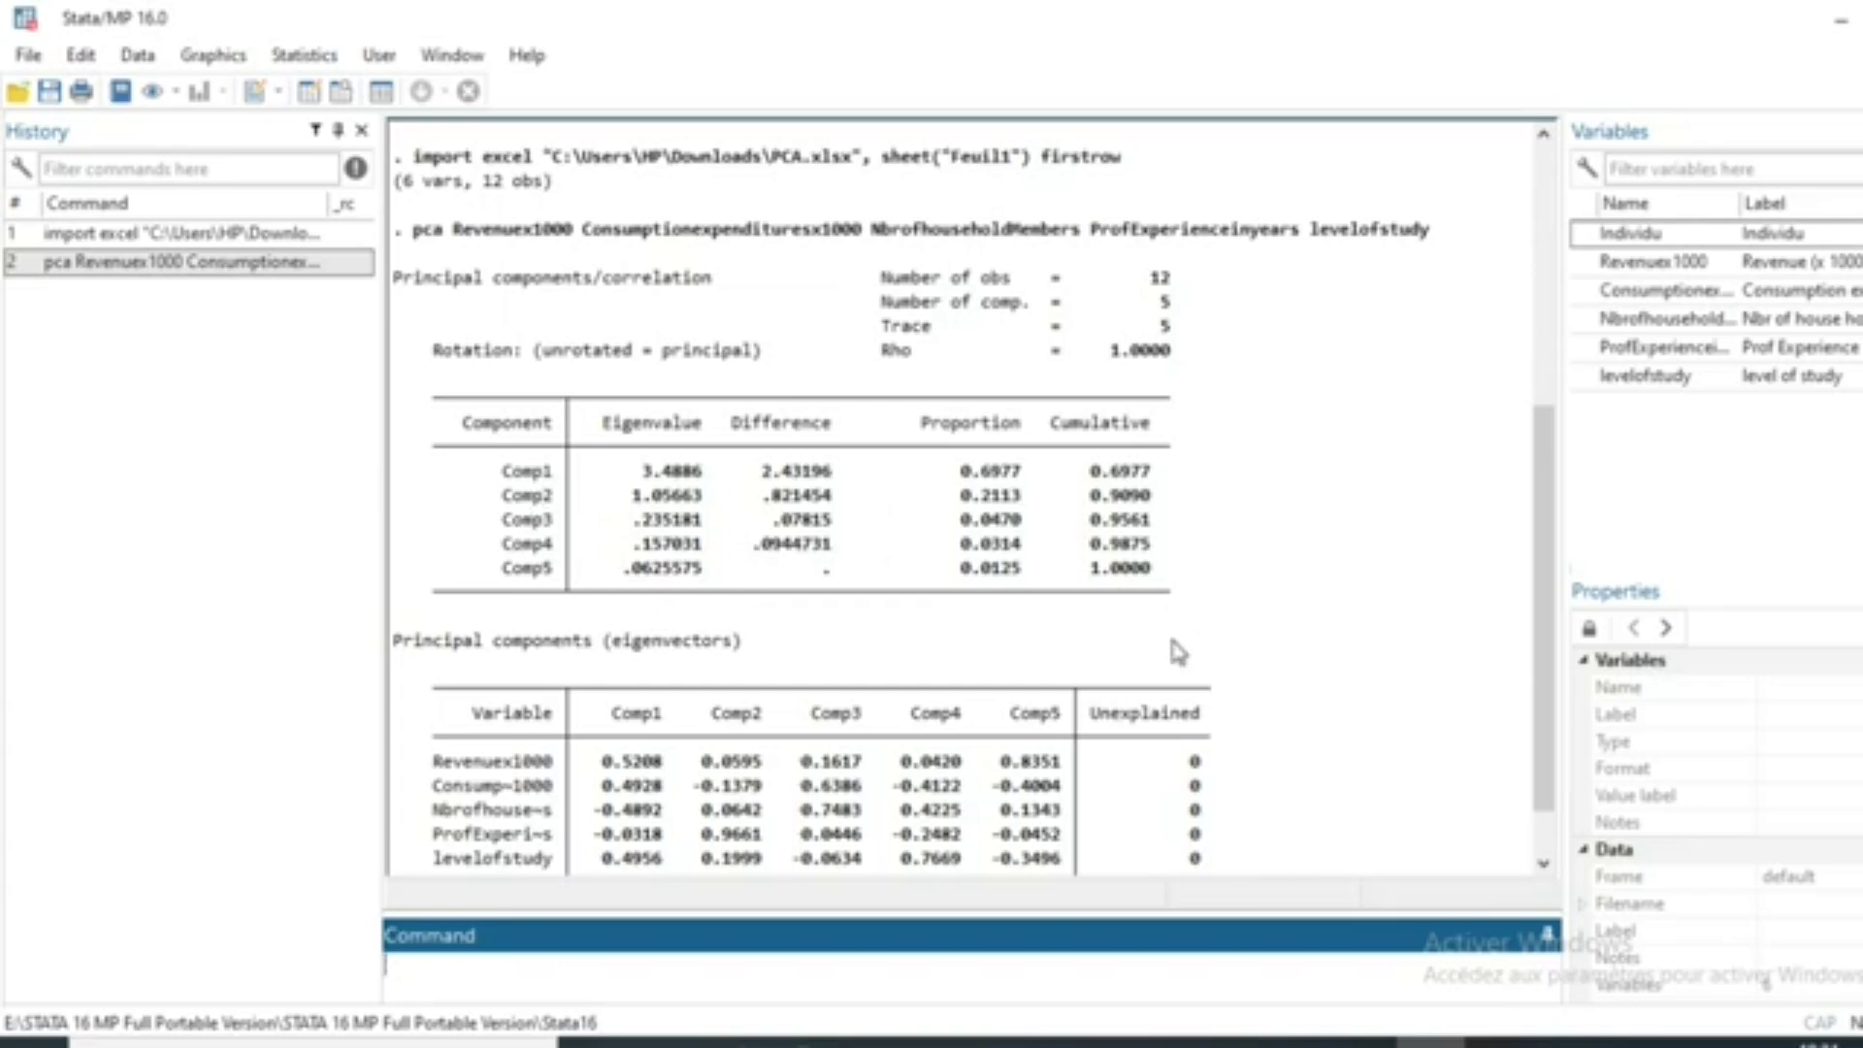
# Step: Draw the PCA scree plot of eigenvalues from the postestimation menu
pyautogui.click(323, 56)
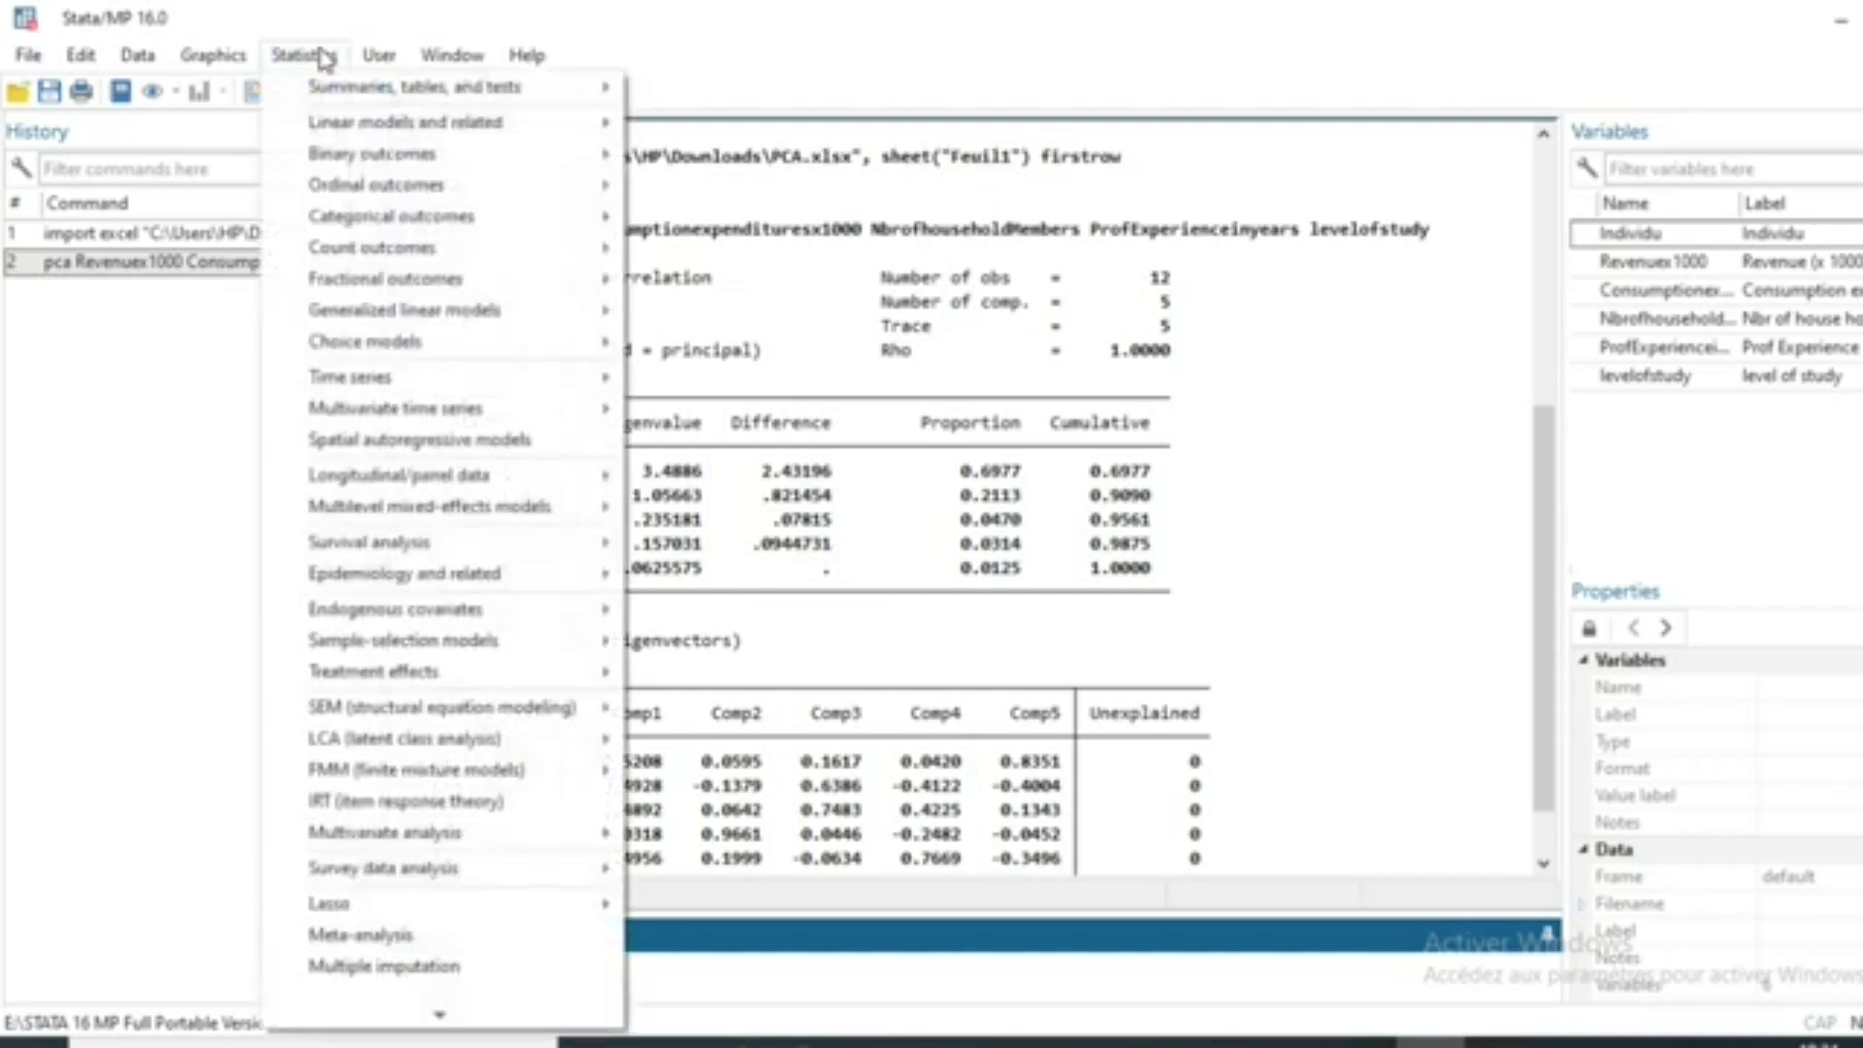
pyautogui.moveTo(407, 840)
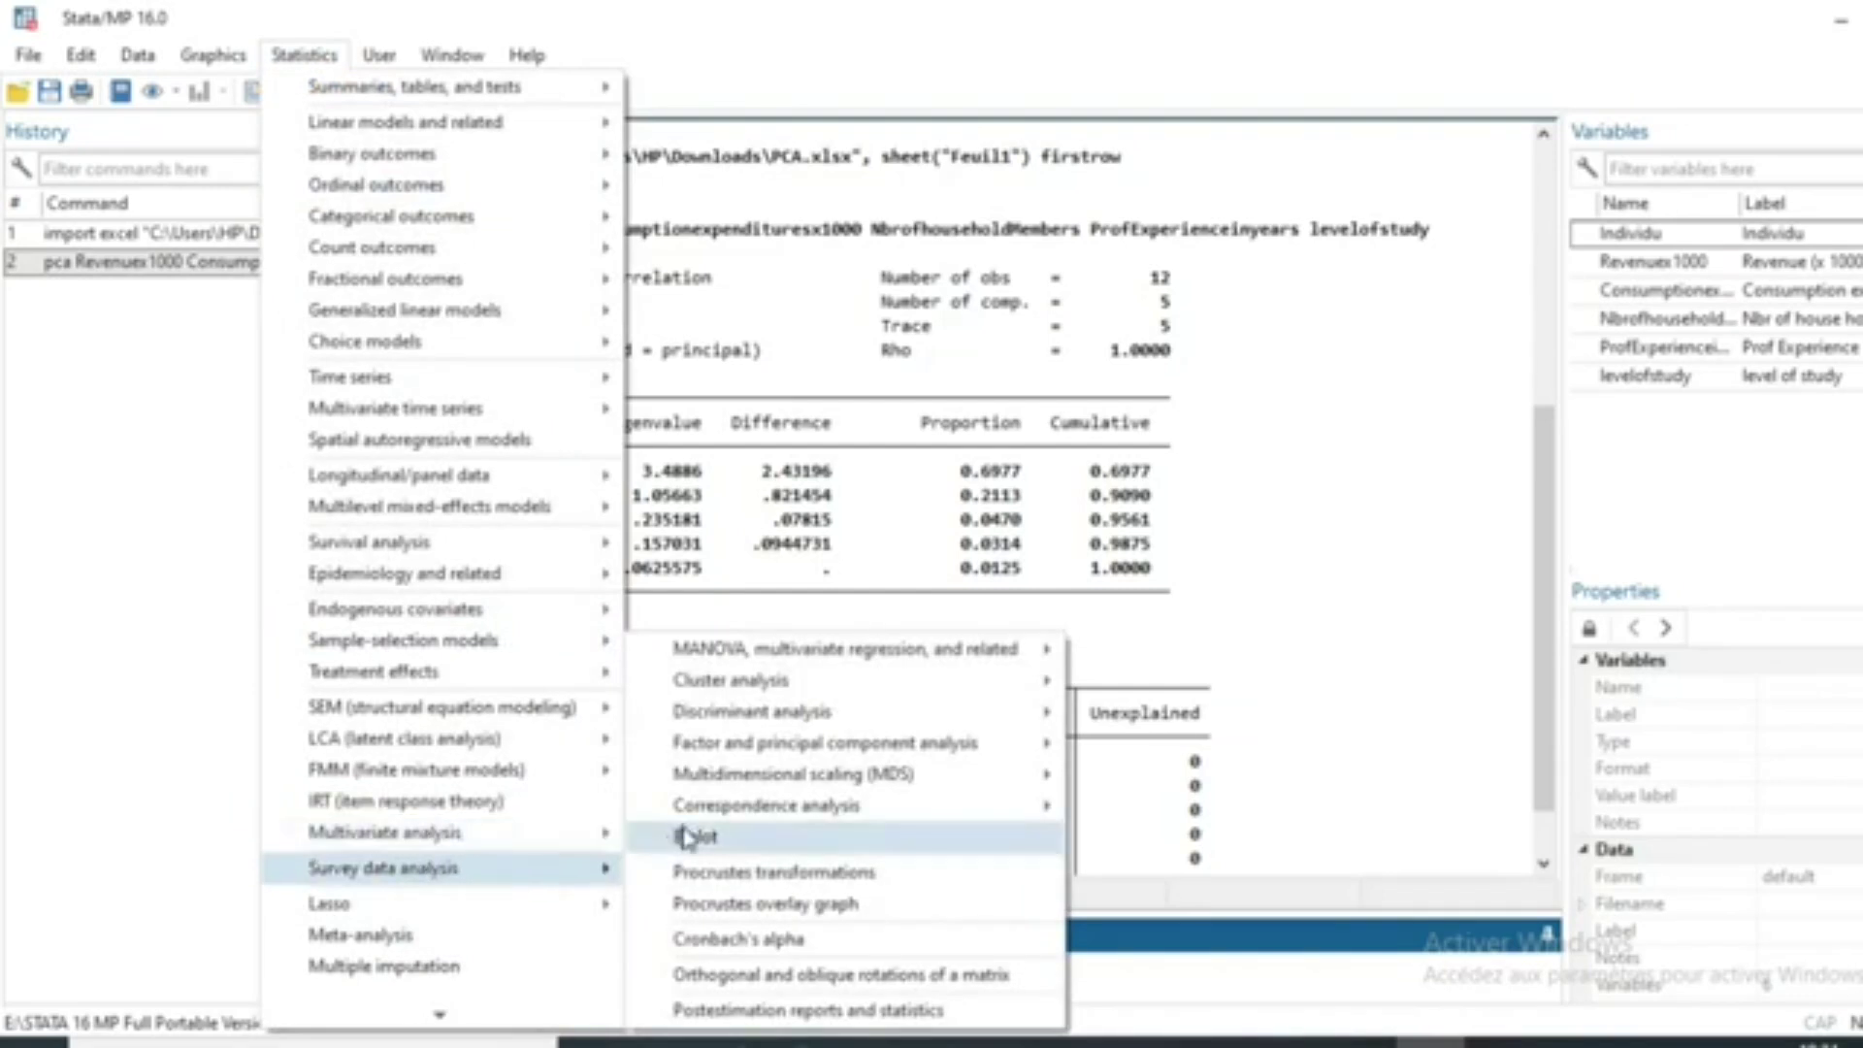
pyautogui.moveTo(755, 745)
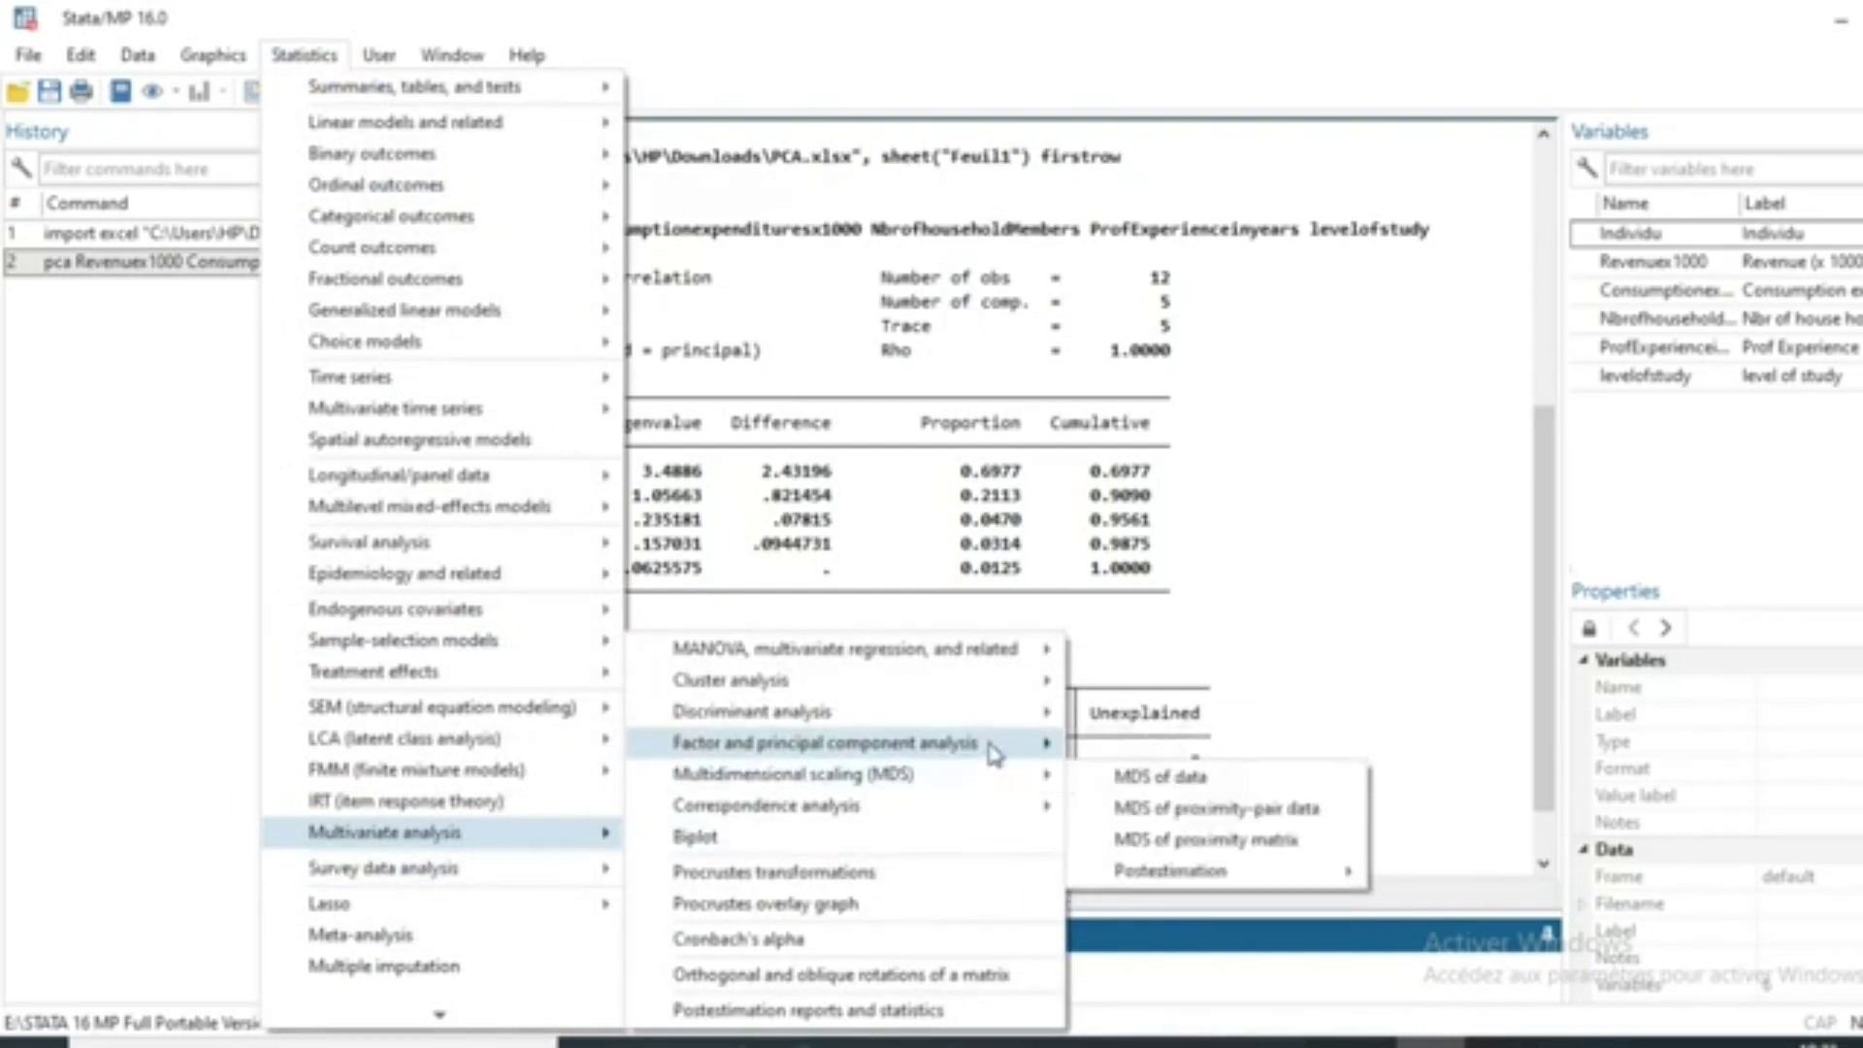
pyautogui.moveTo(1225, 894)
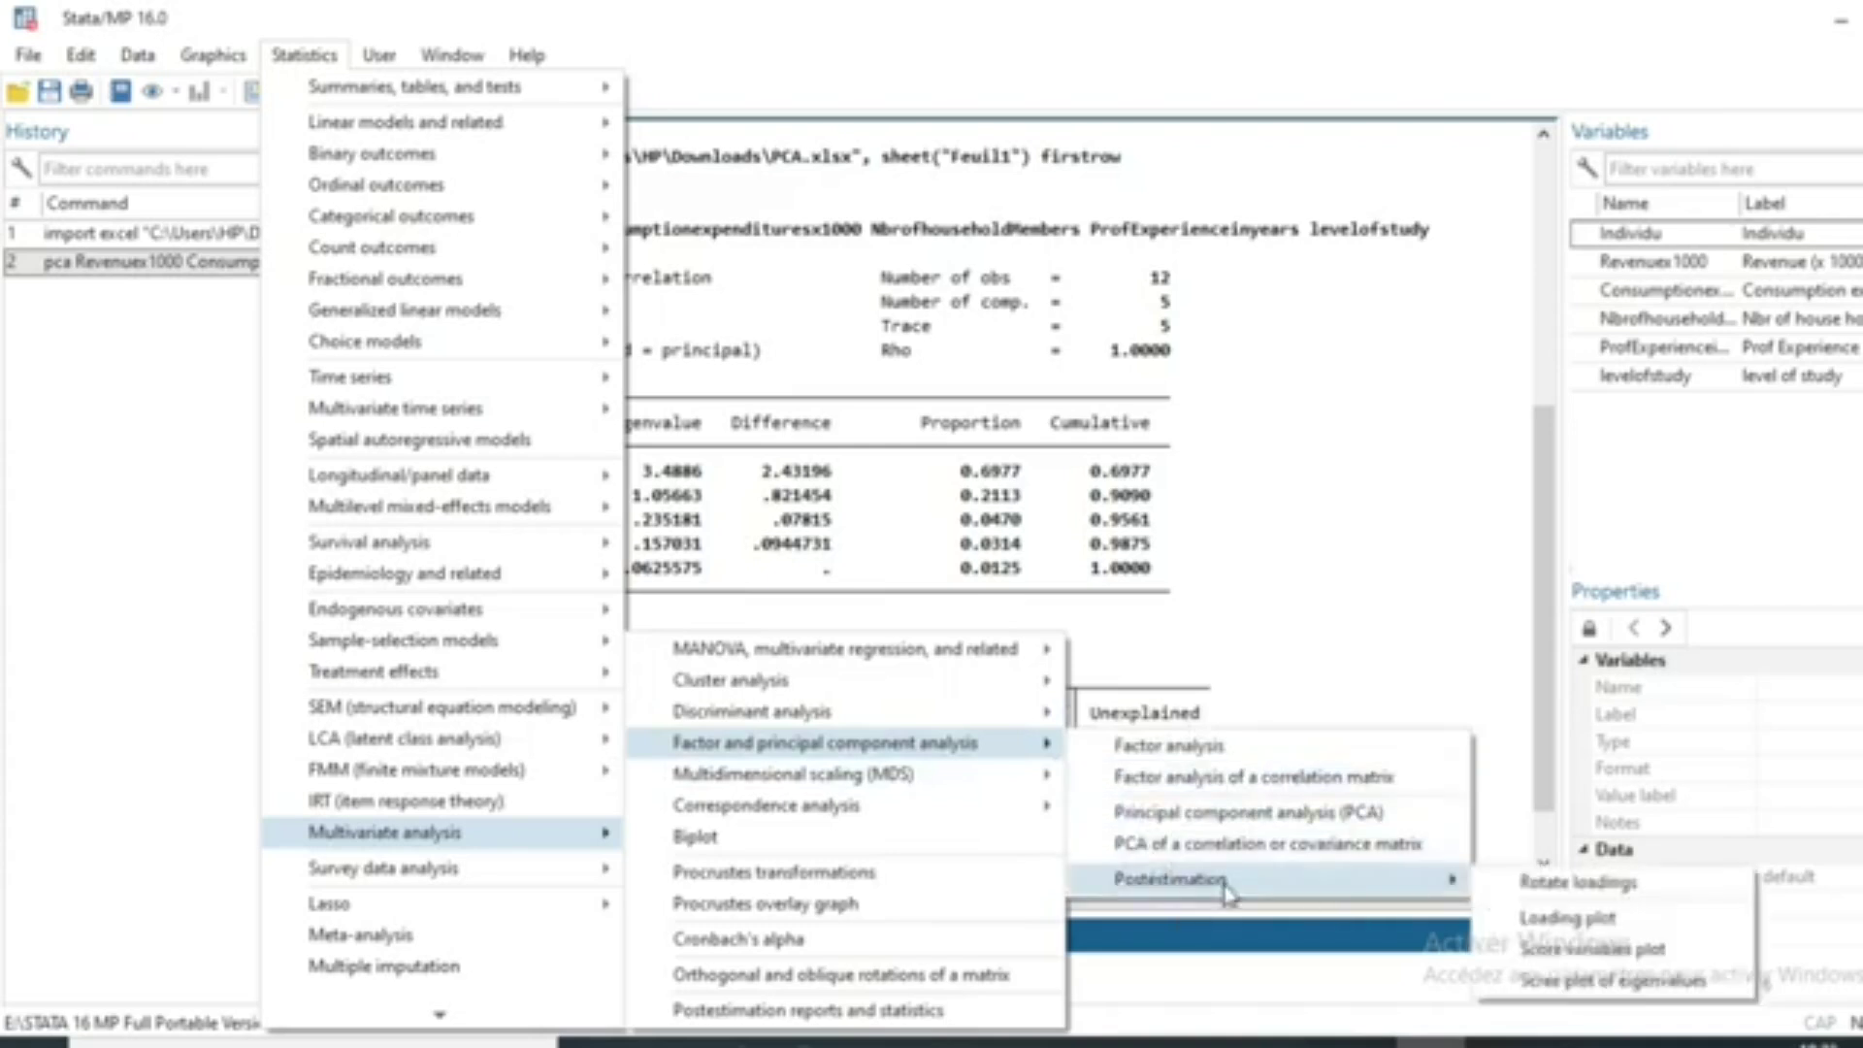
pyautogui.click(1591, 981)
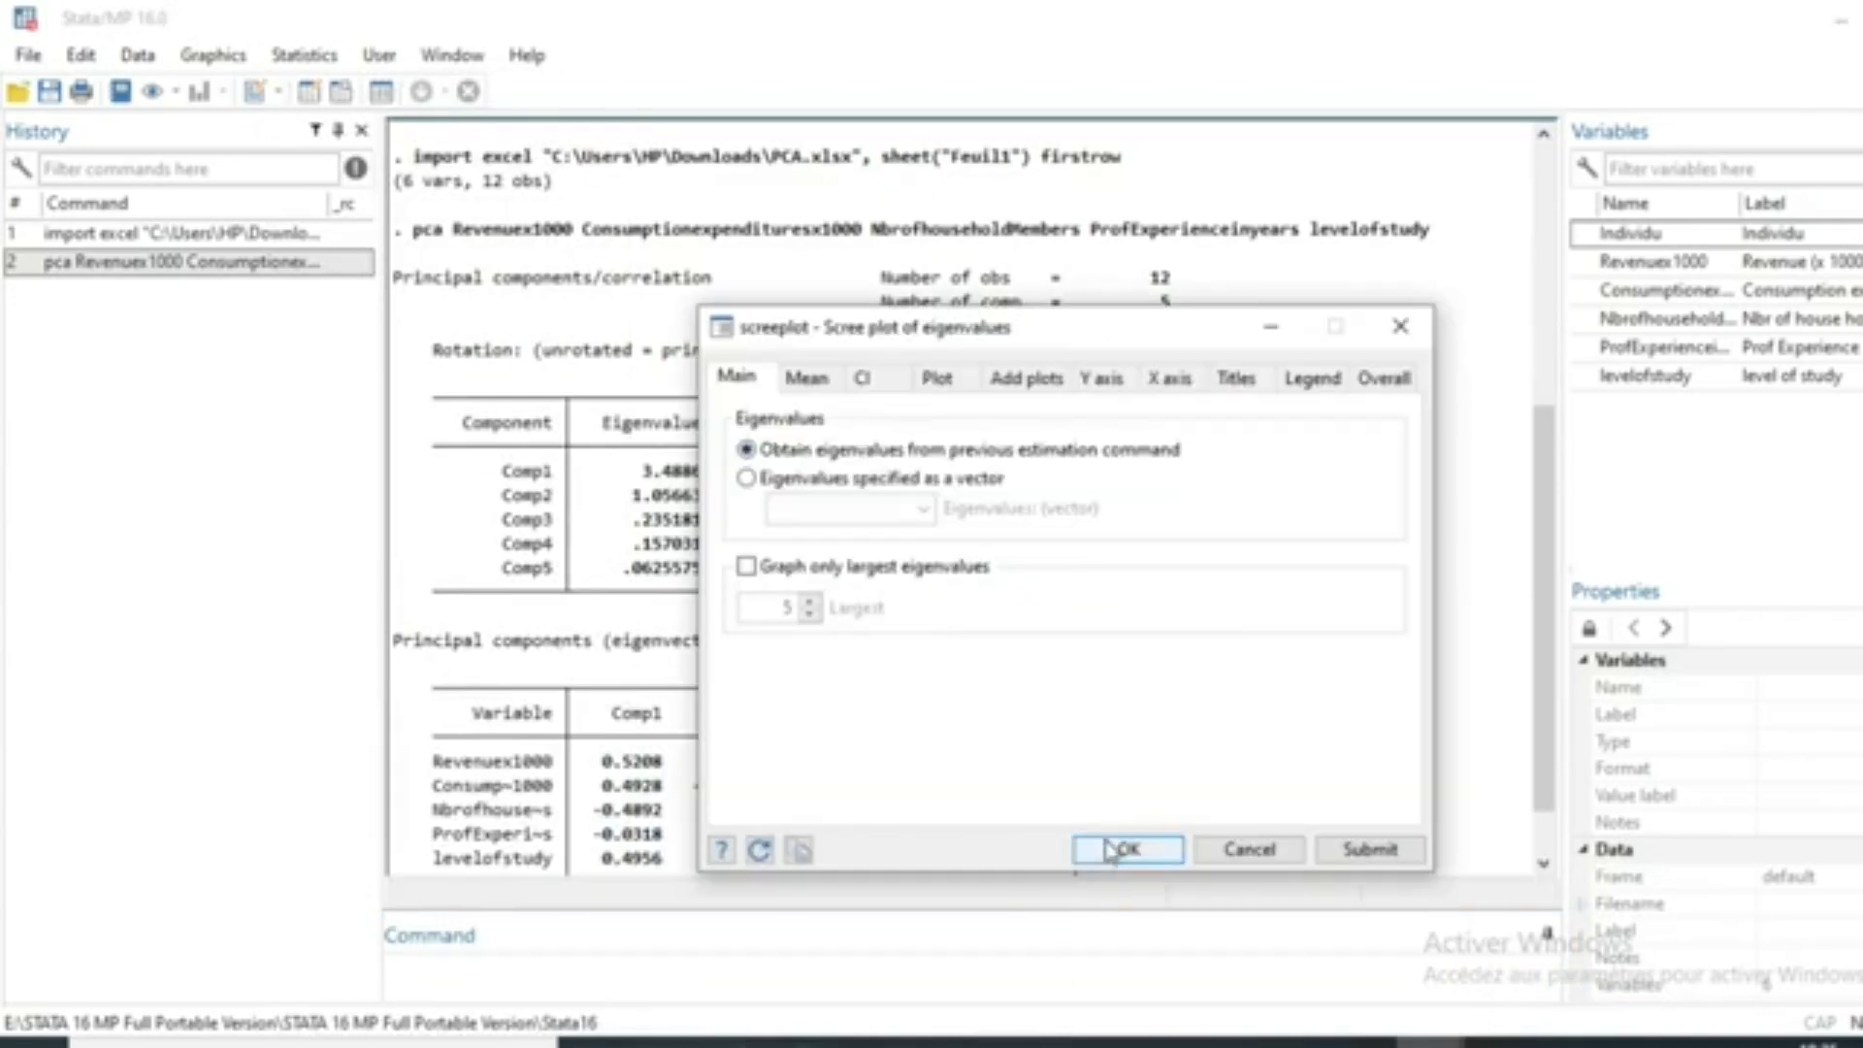
pyautogui.click(1125, 851)
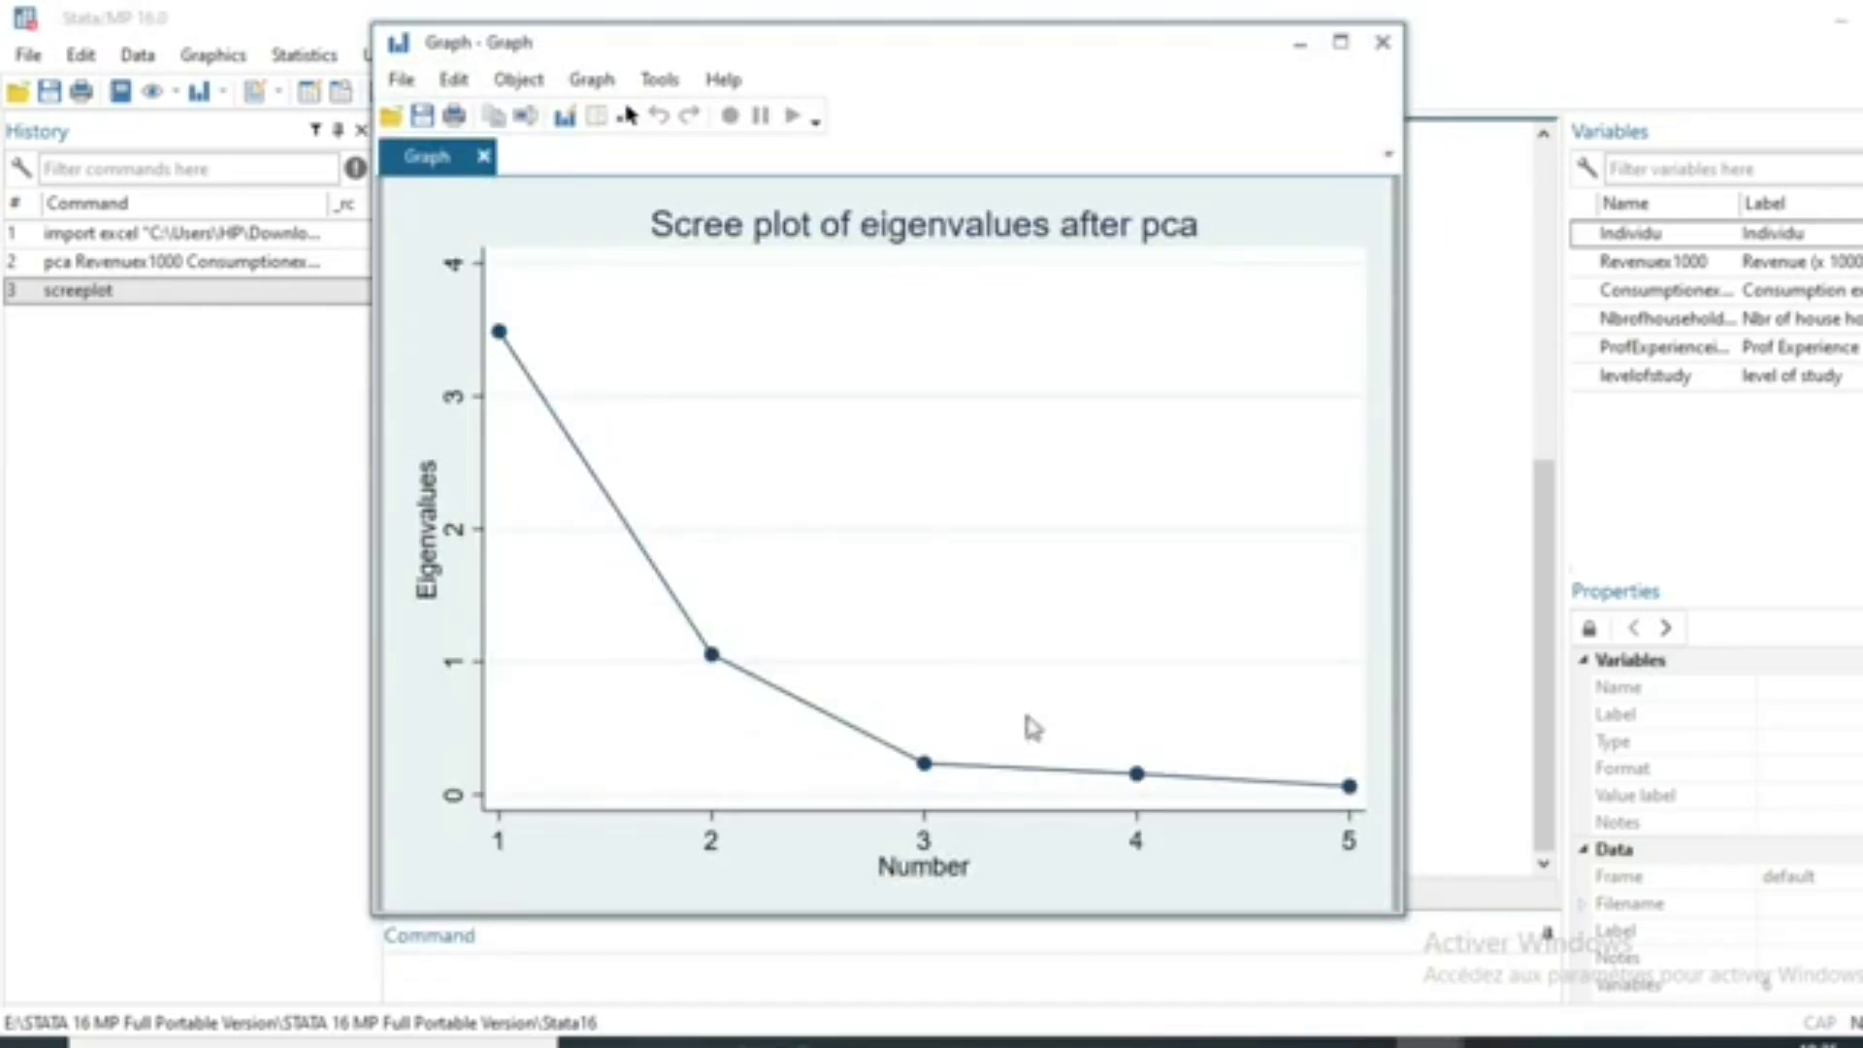
pyautogui.click(304, 55)
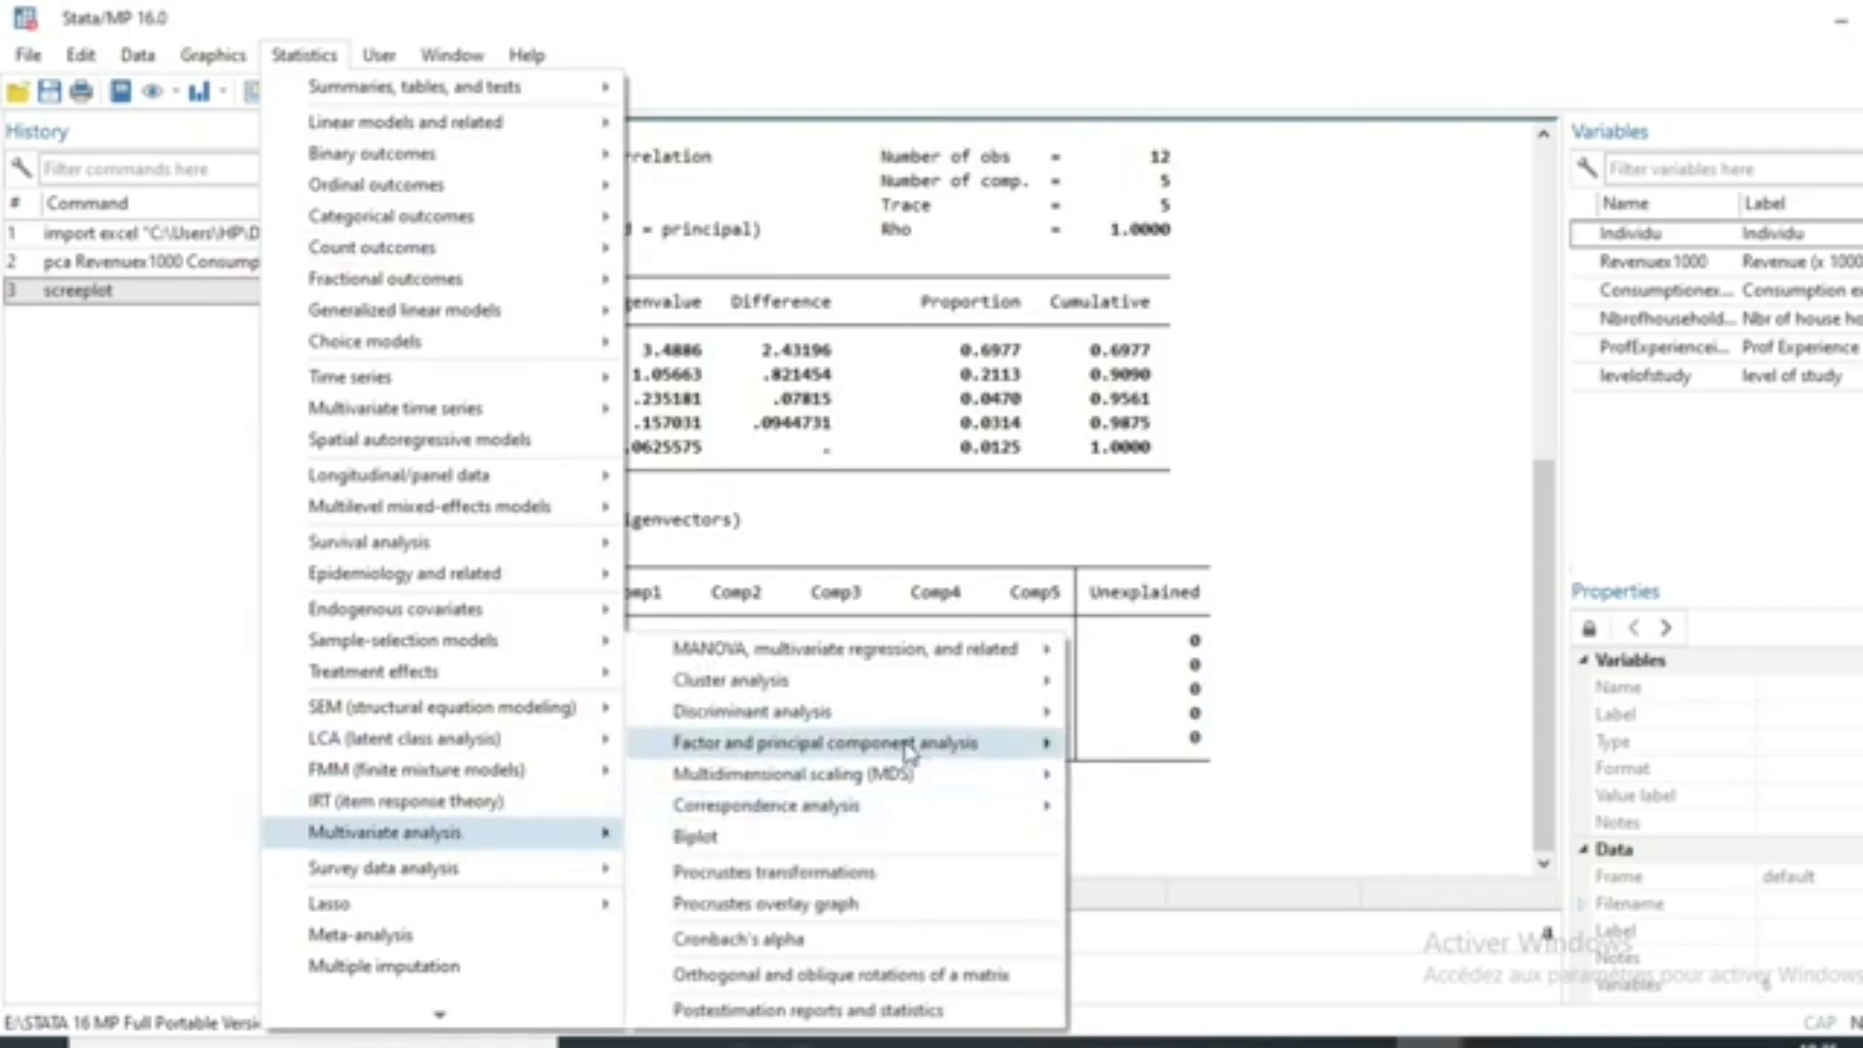
# Step: Draw a score plot with Components set to 2, then bring Results back to front
pyautogui.moveTo(975, 752)
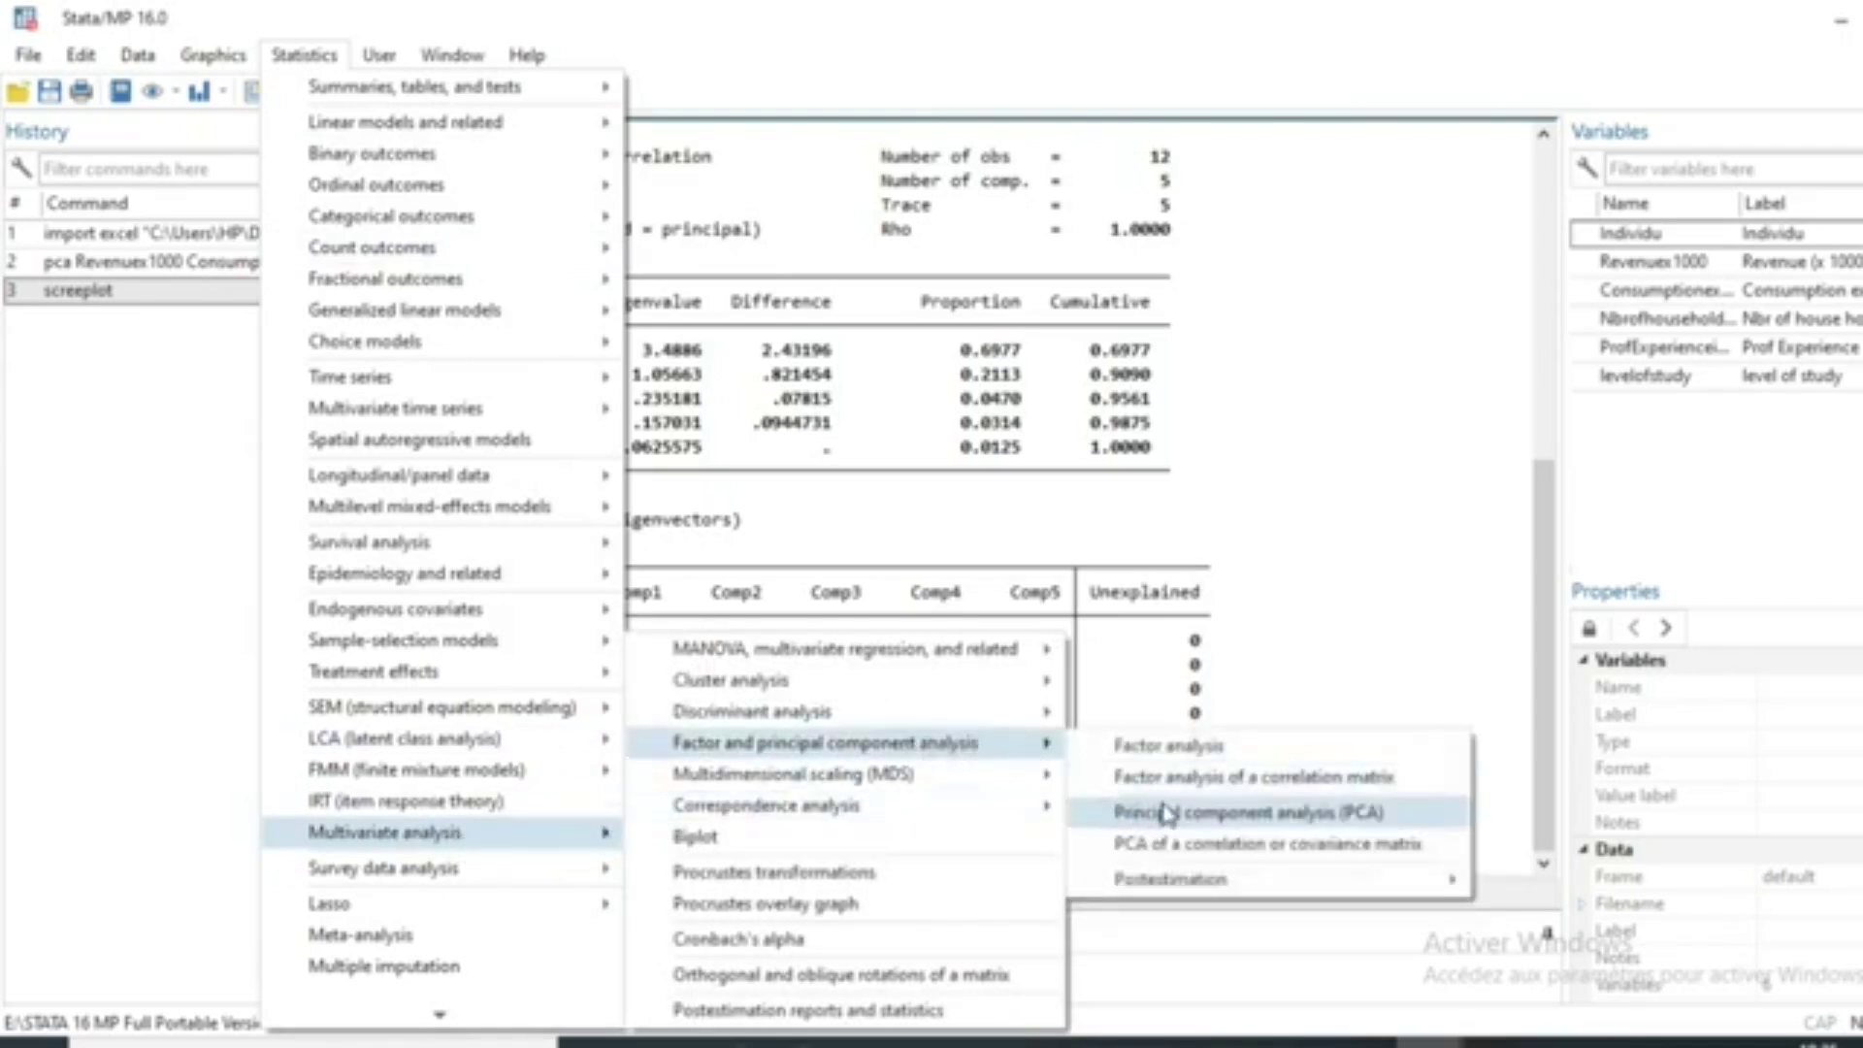
pyautogui.moveTo(1169, 885)
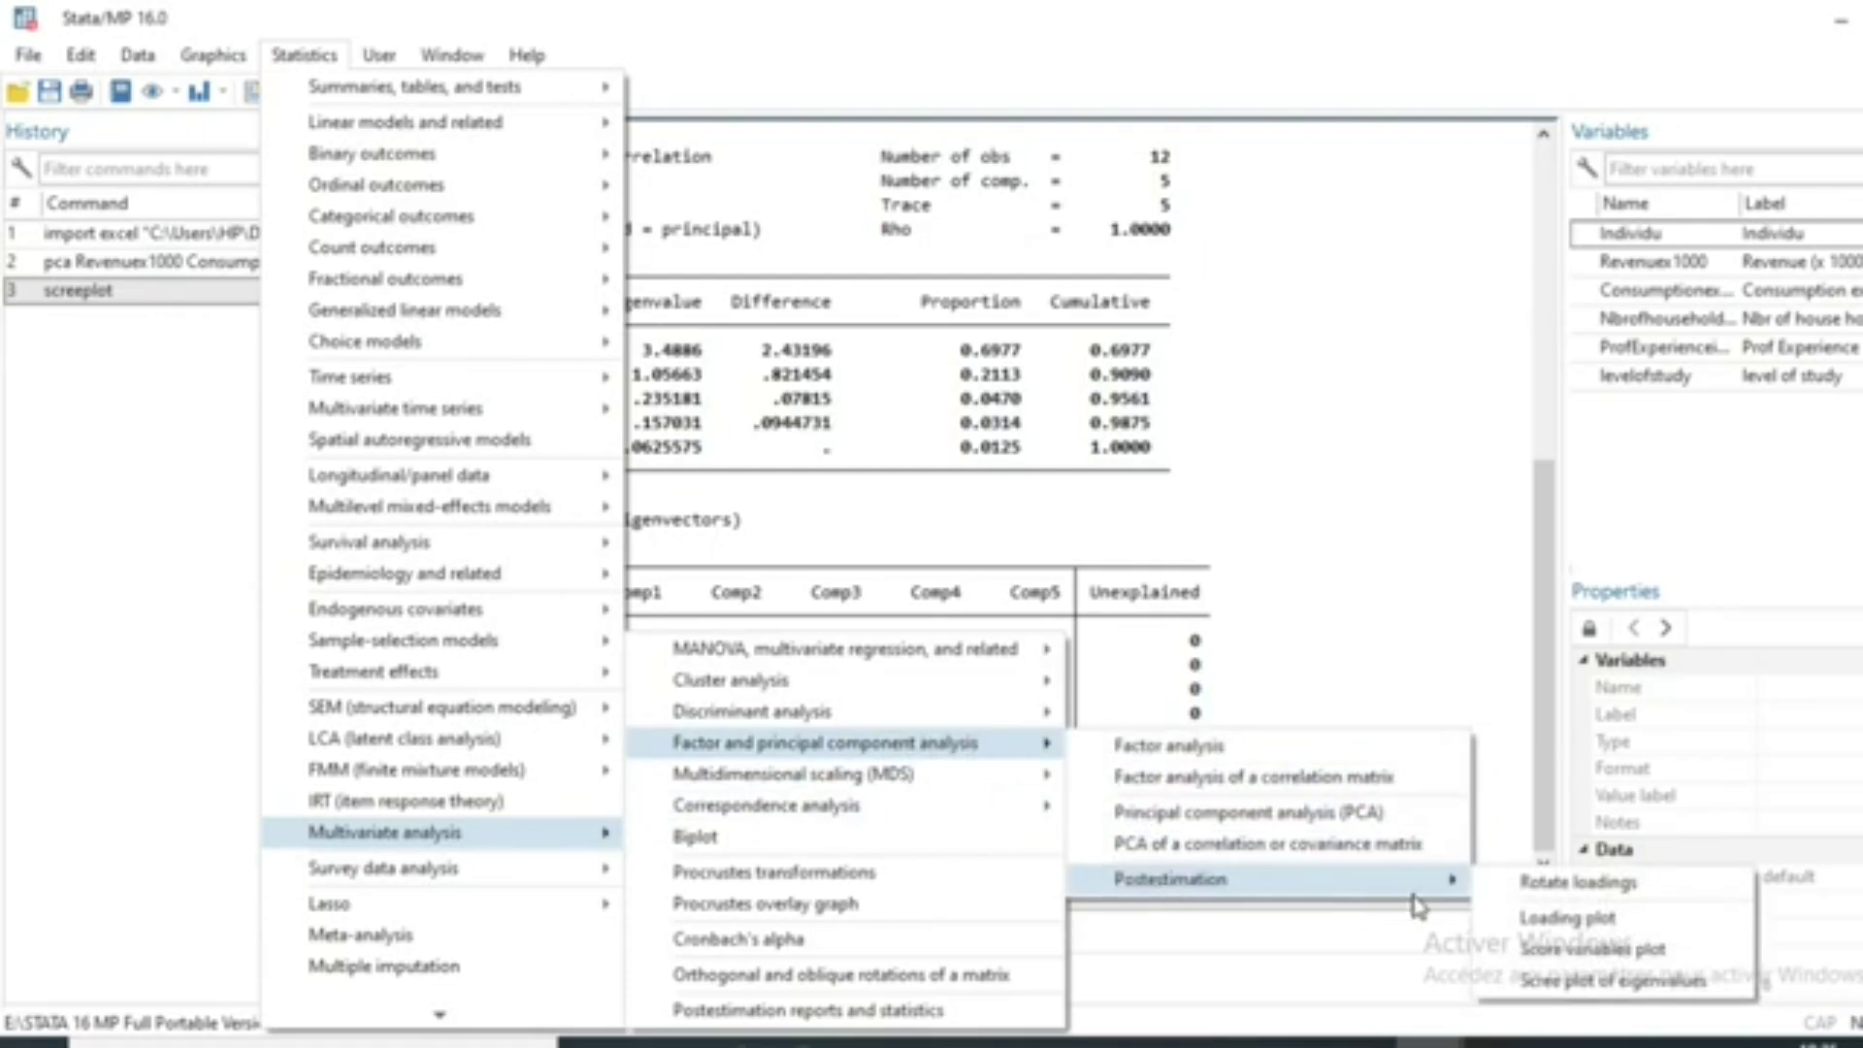
pyautogui.click(1578, 951)
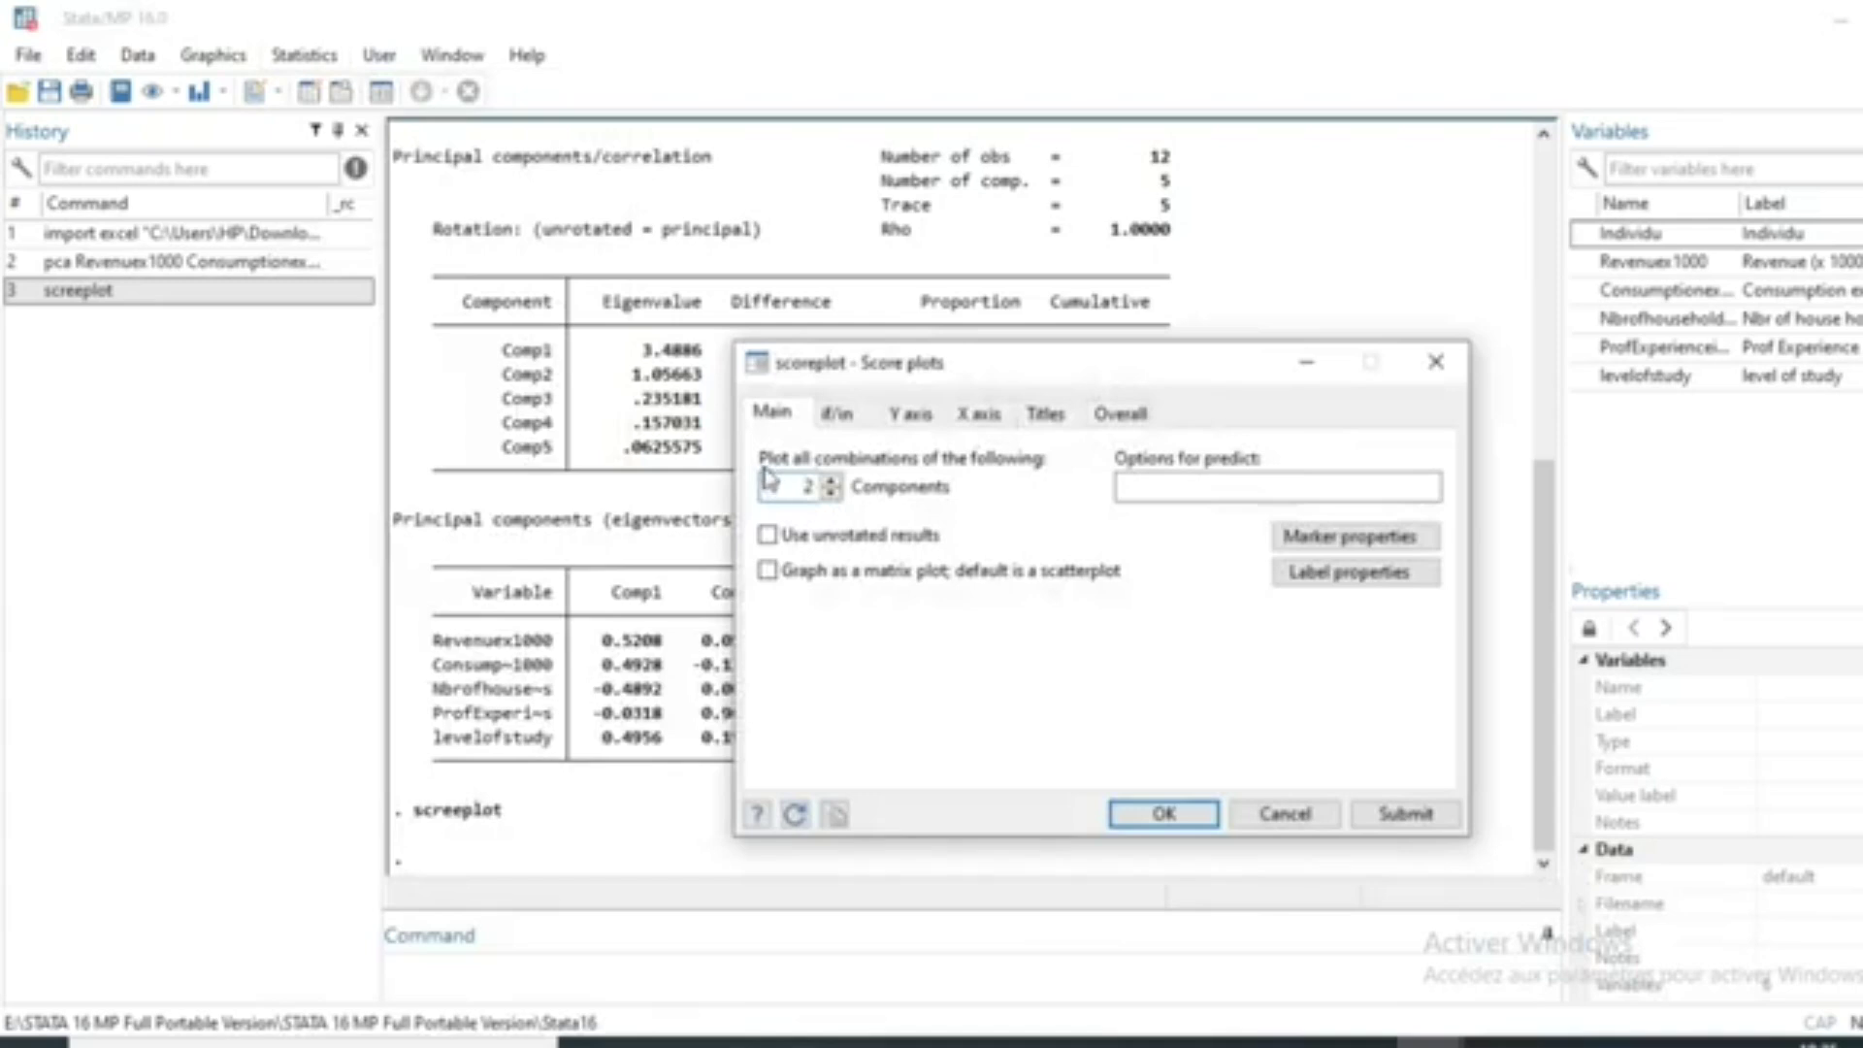
pyautogui.click(831, 480)
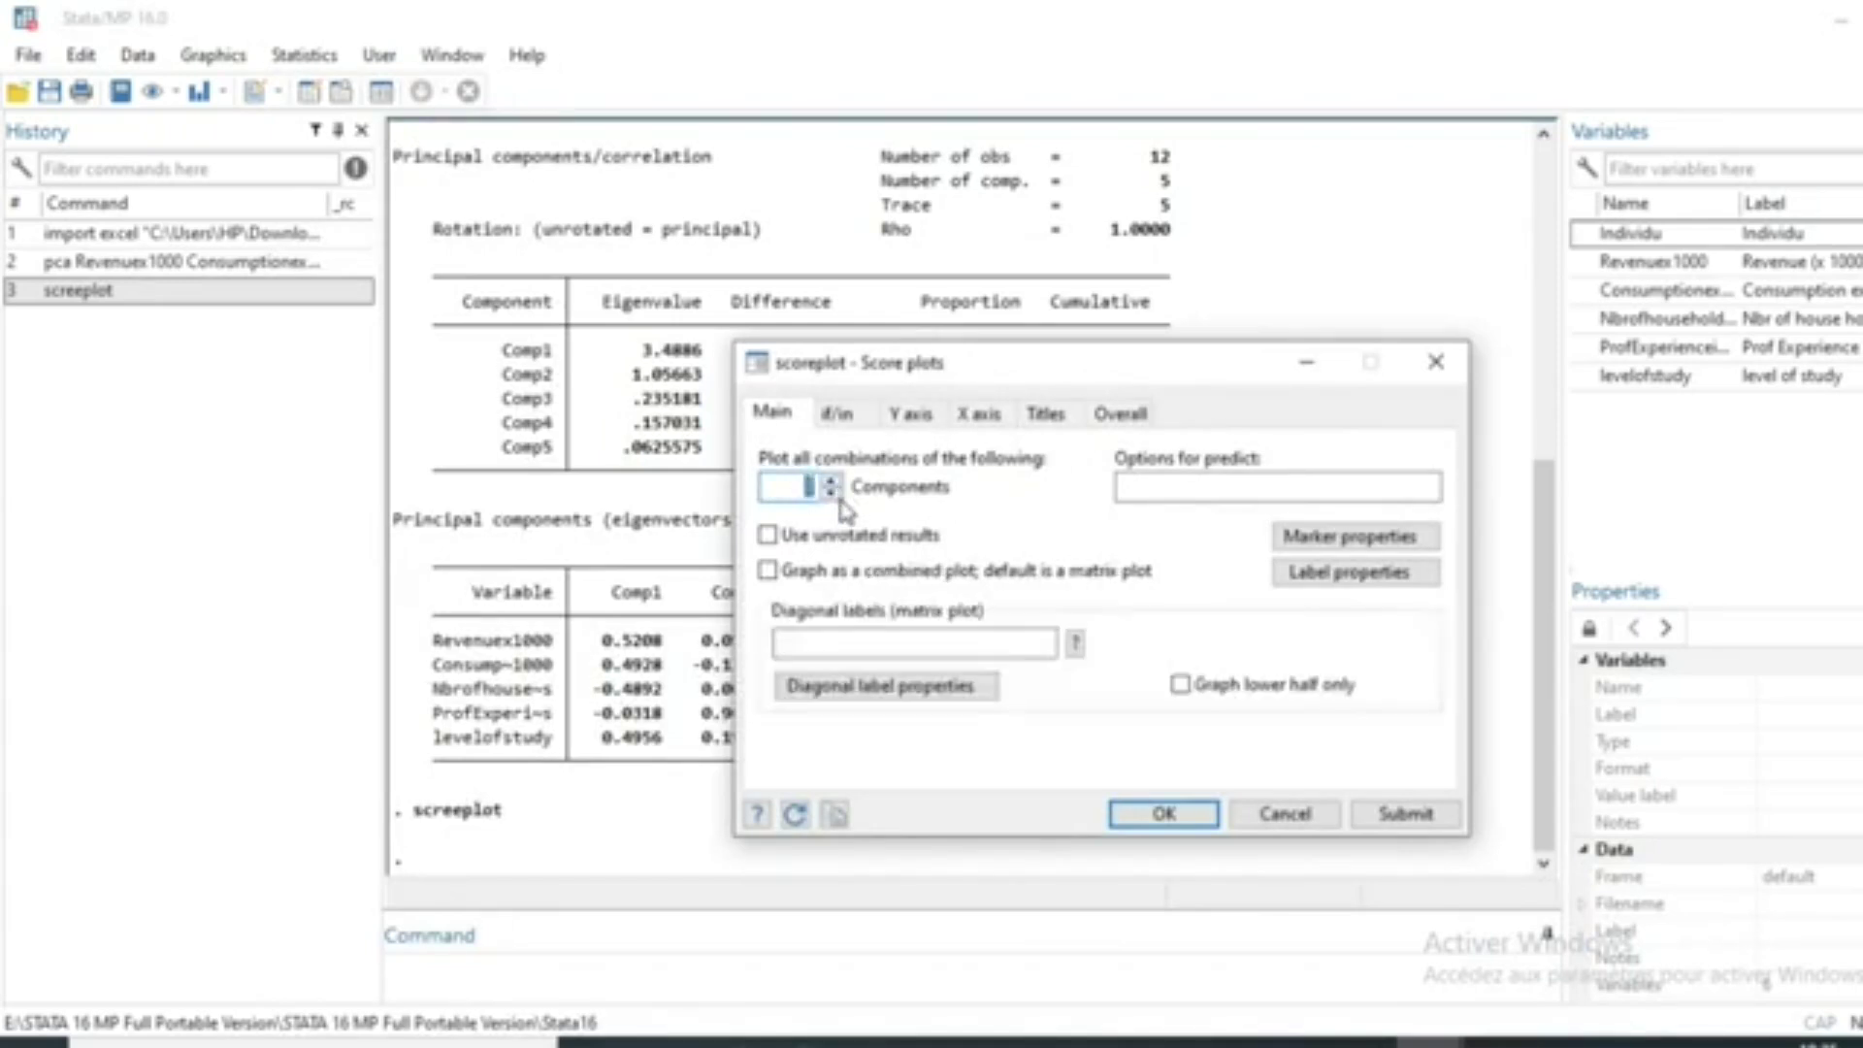
pyautogui.click(831, 492)
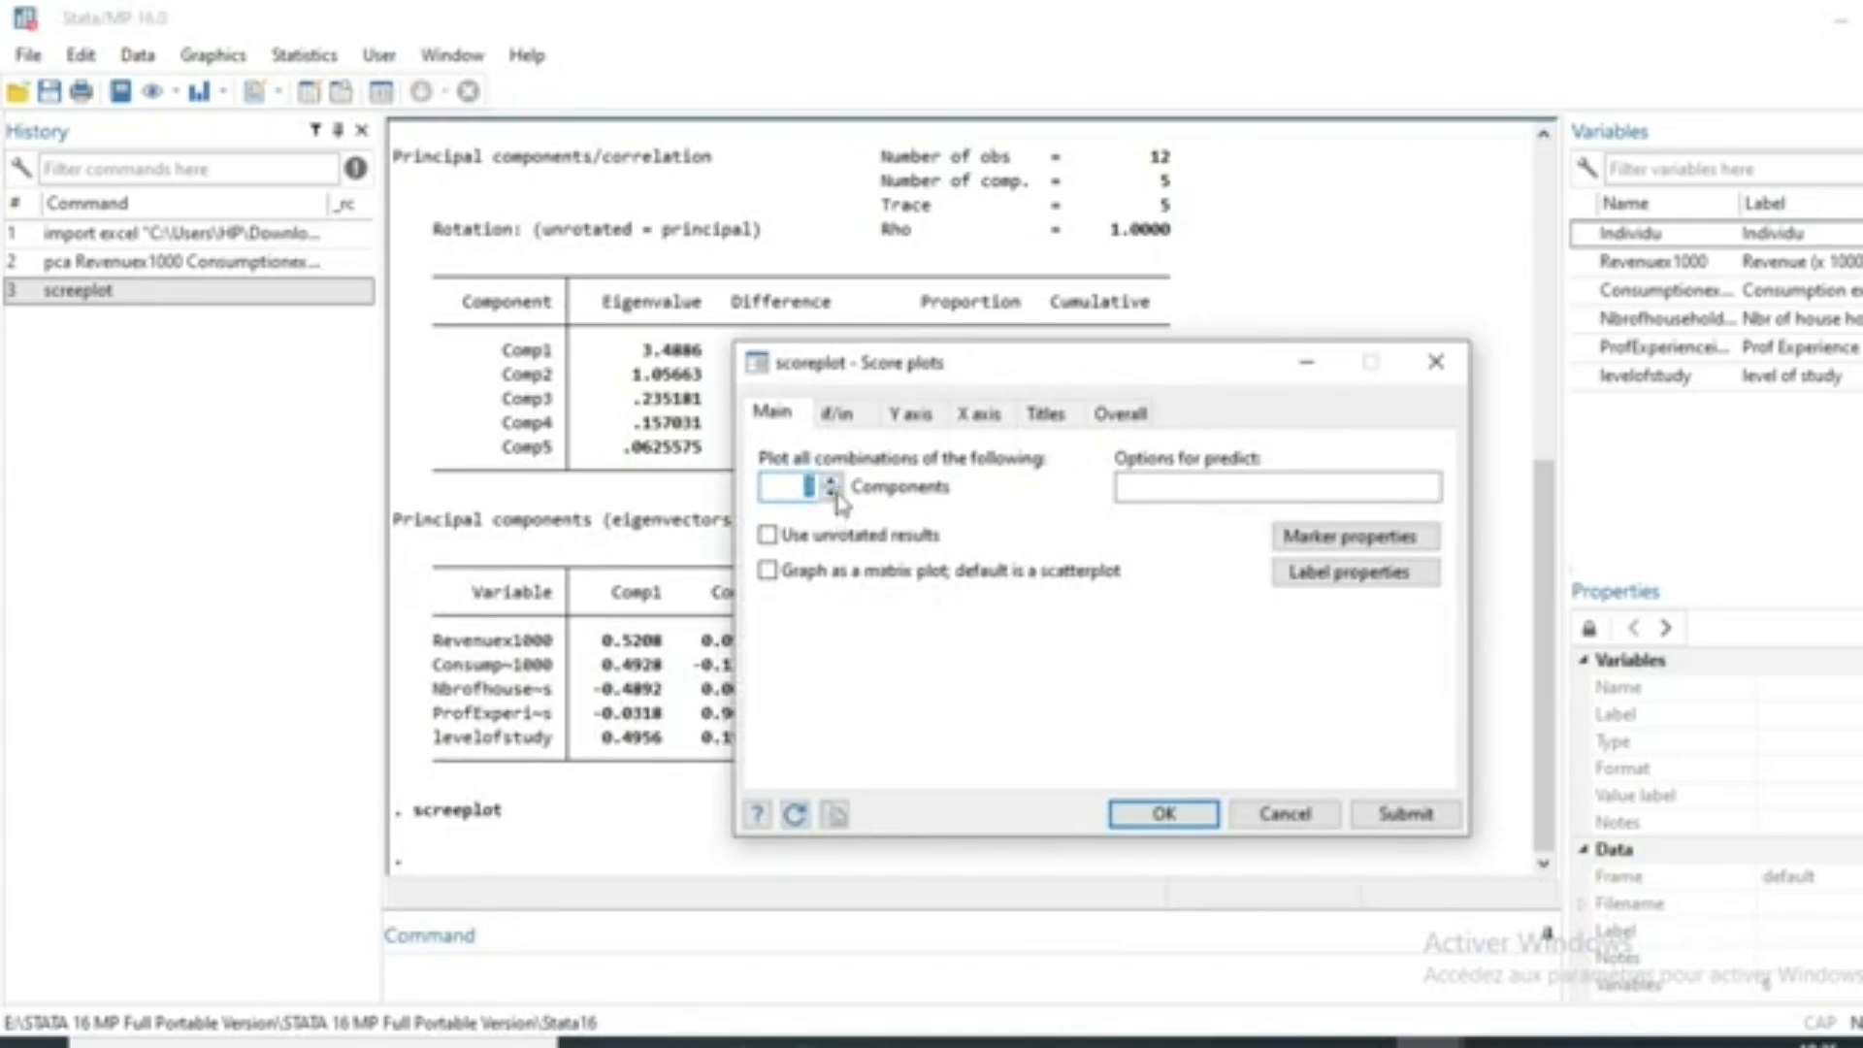
pyautogui.click(1161, 815)
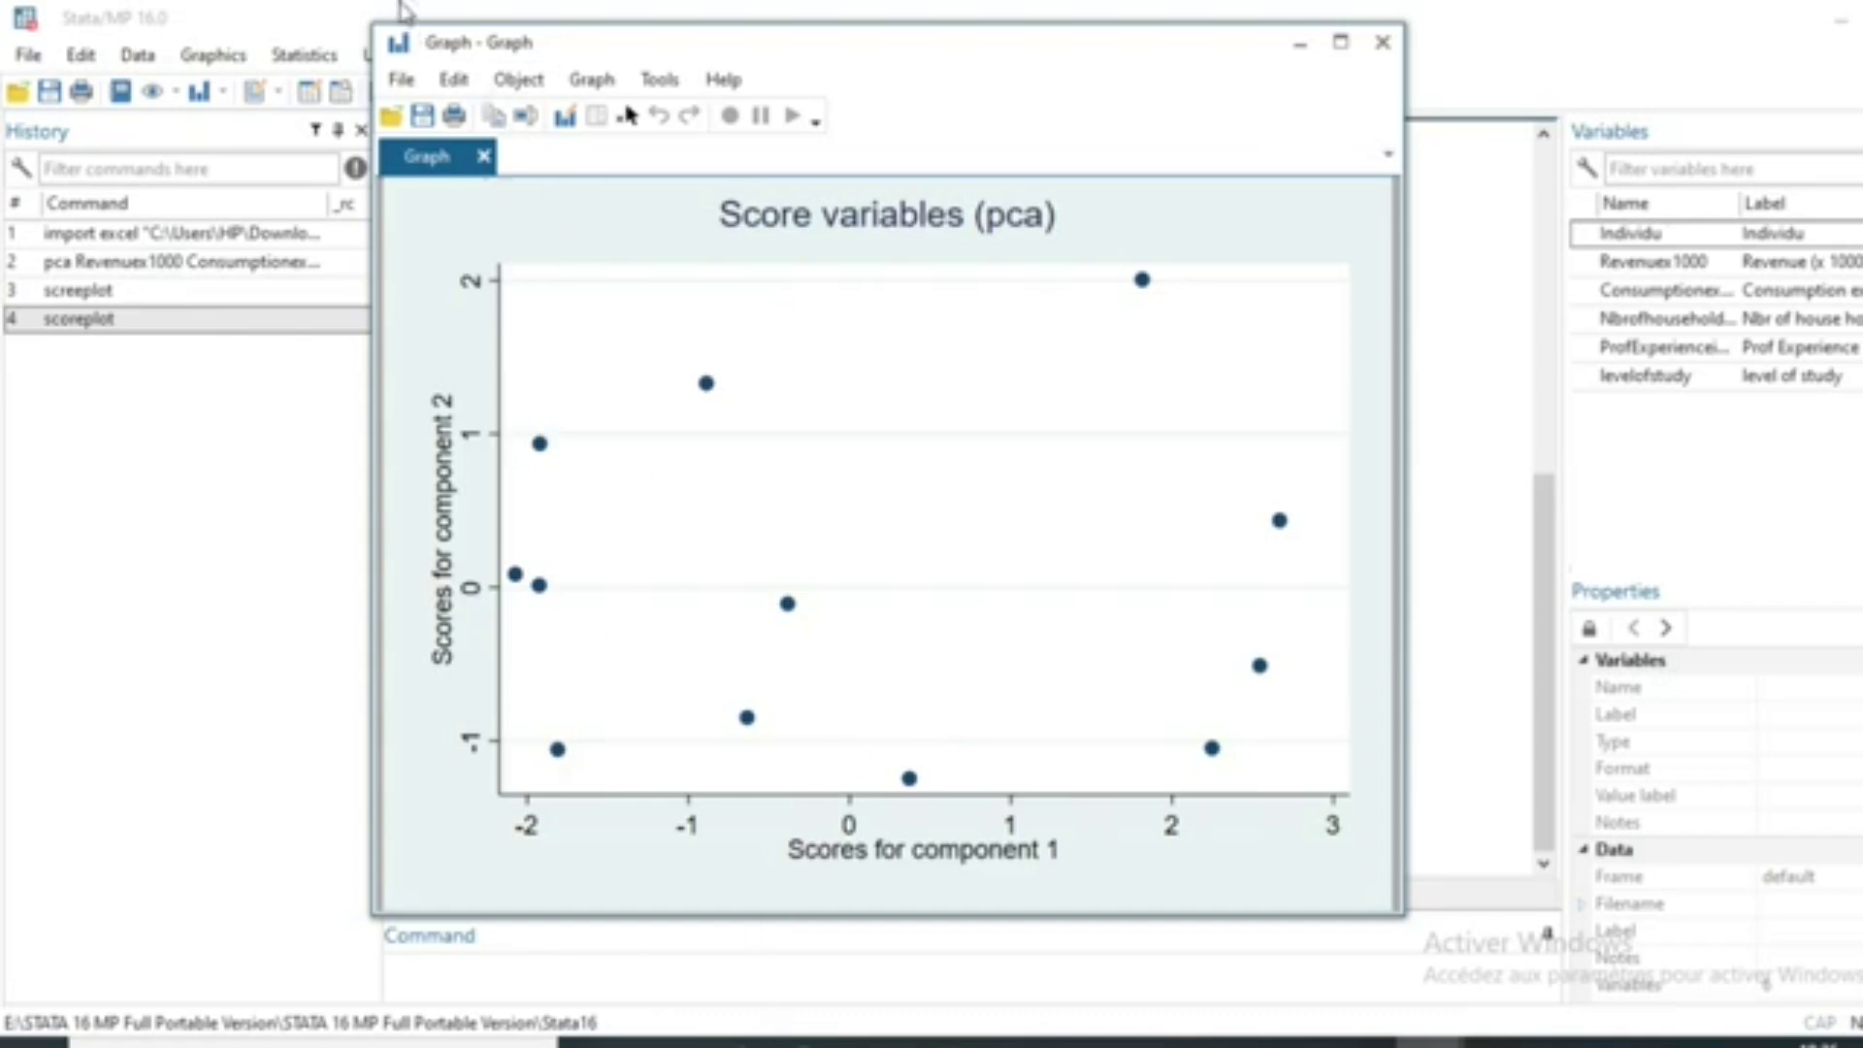
pyautogui.click(286, 37)
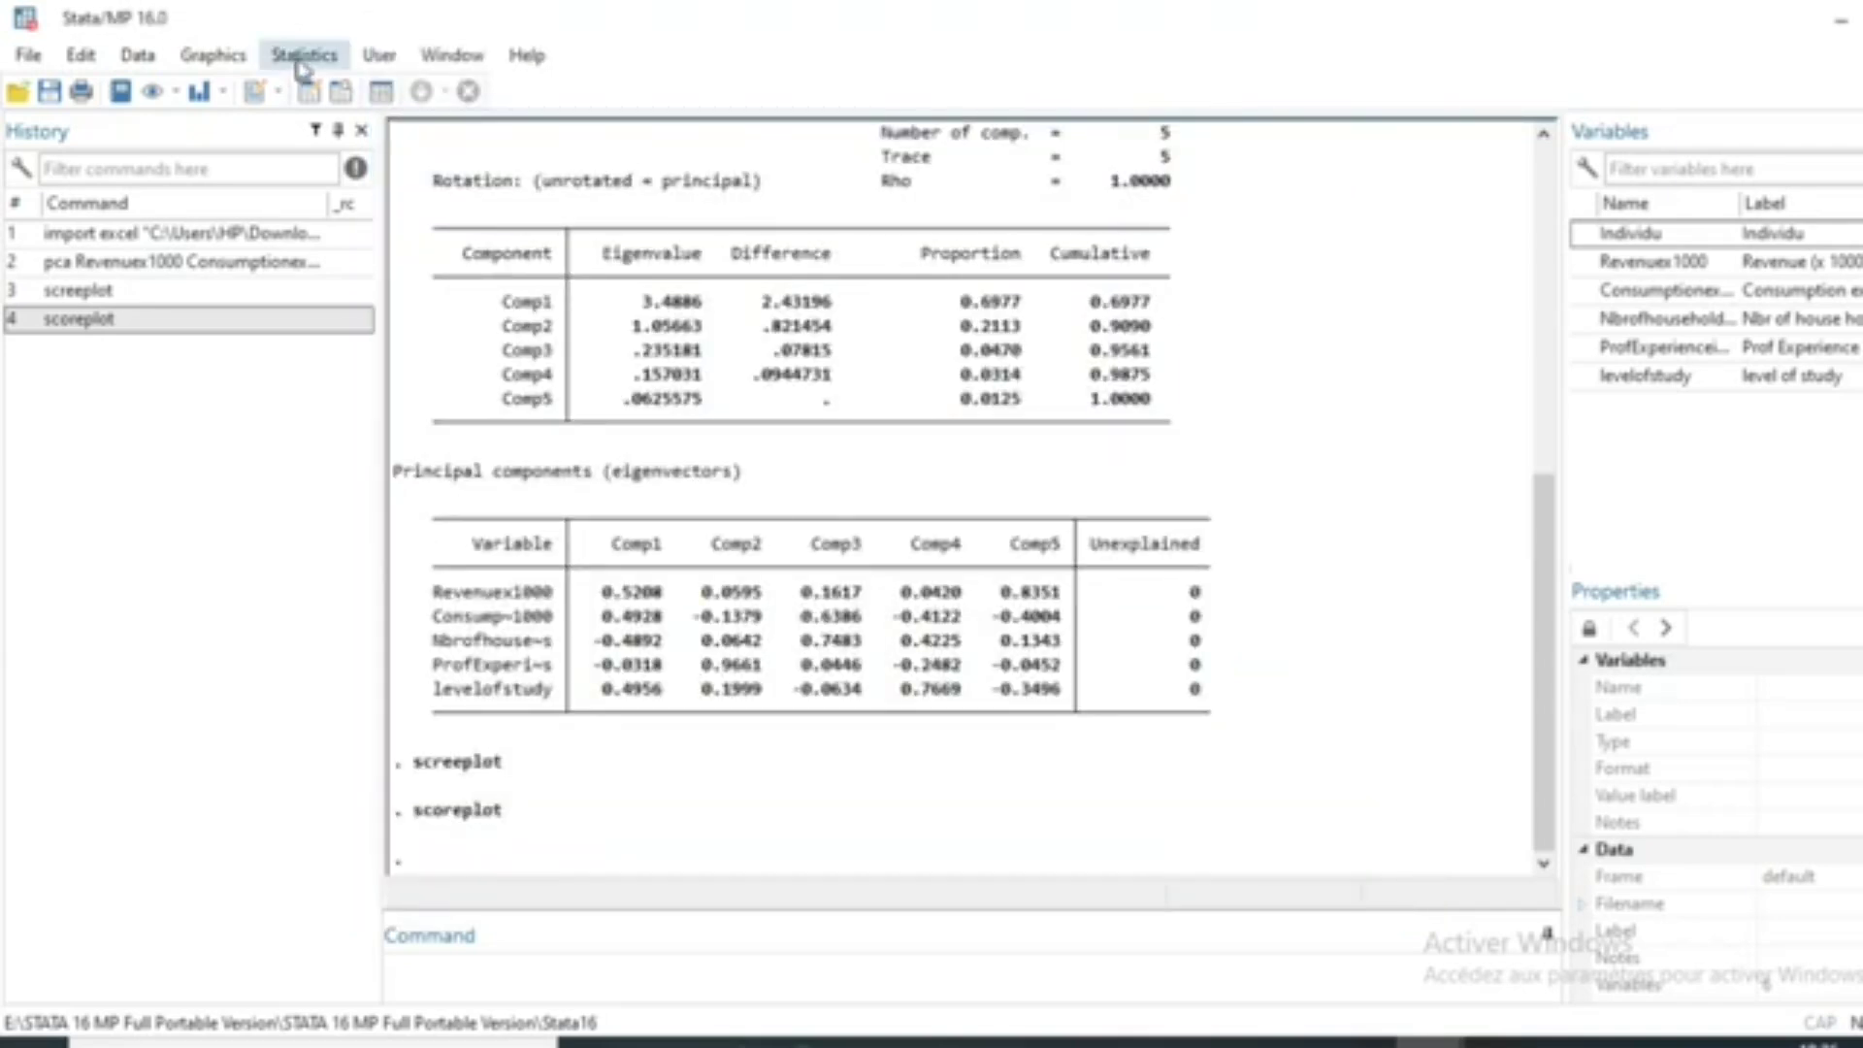
# Step: Save the first two component scores as new variables pc1 and pc2
pyautogui.click(302, 58)
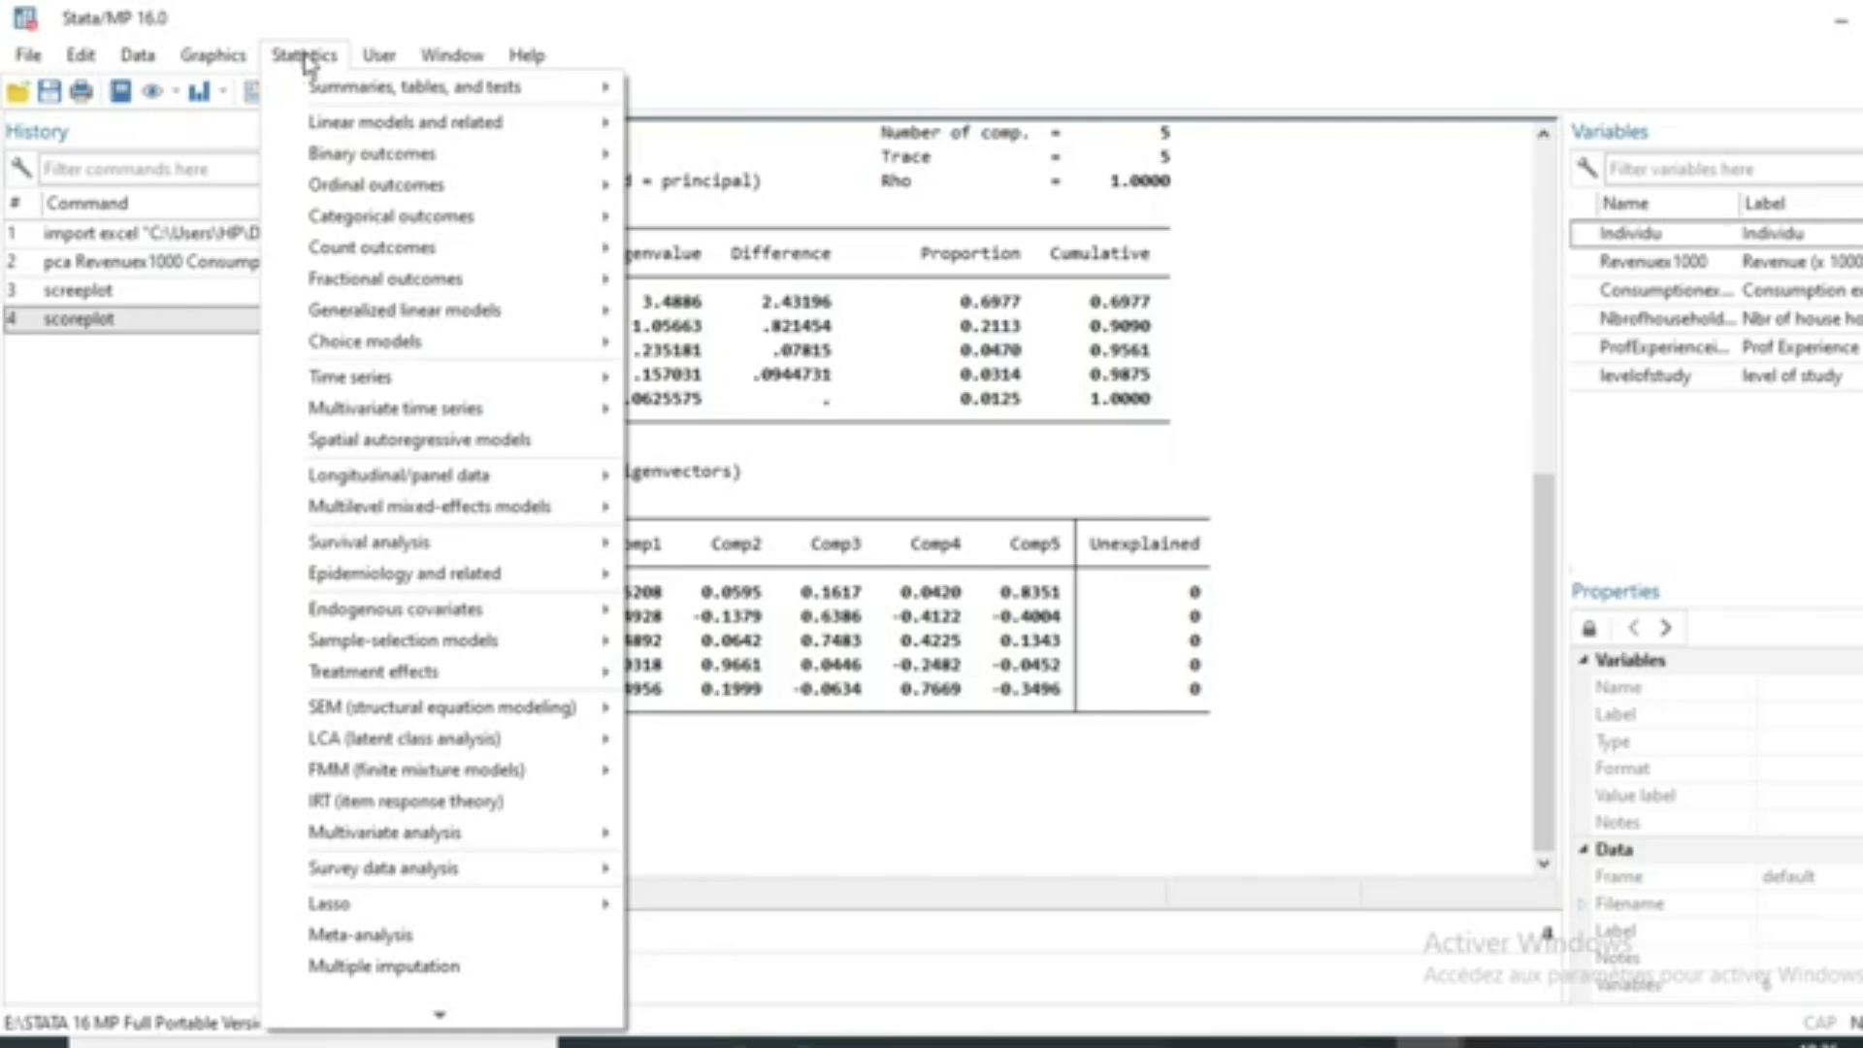
pyautogui.moveTo(449, 1019)
pyautogui.click(423, 986)
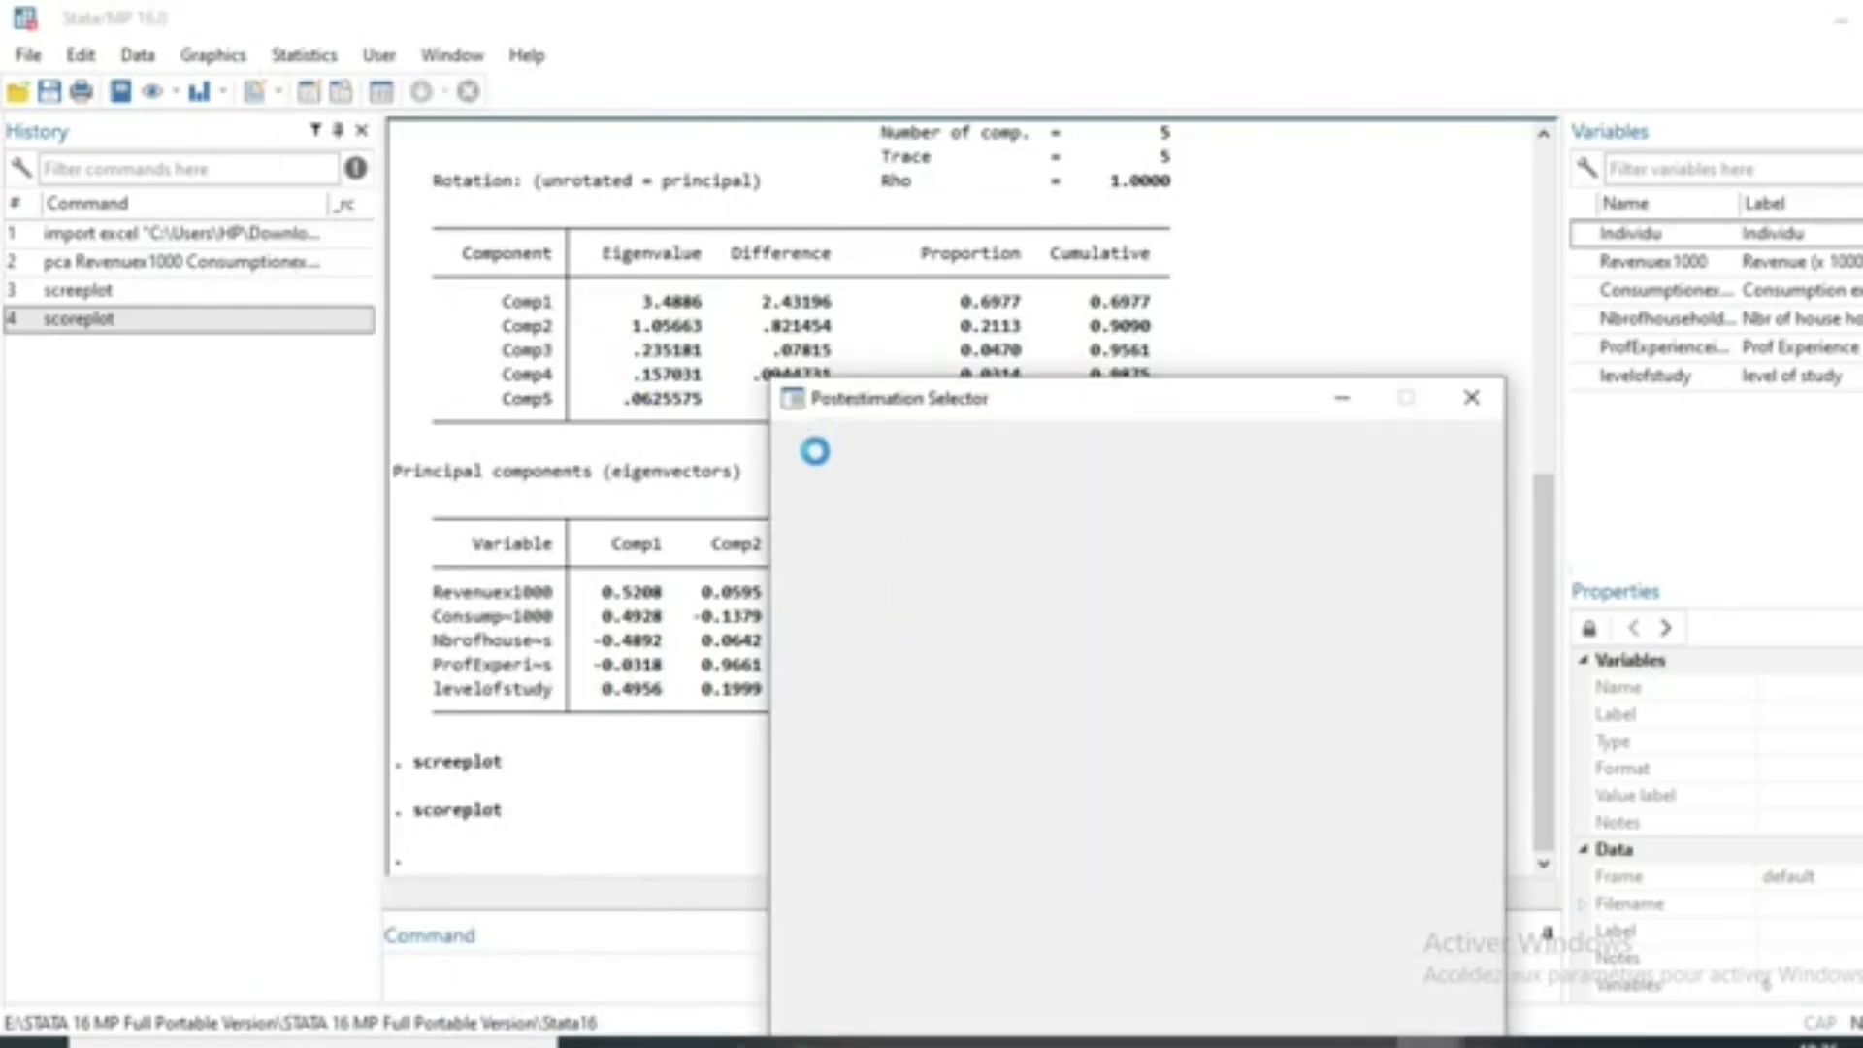
pyautogui.click(815, 520)
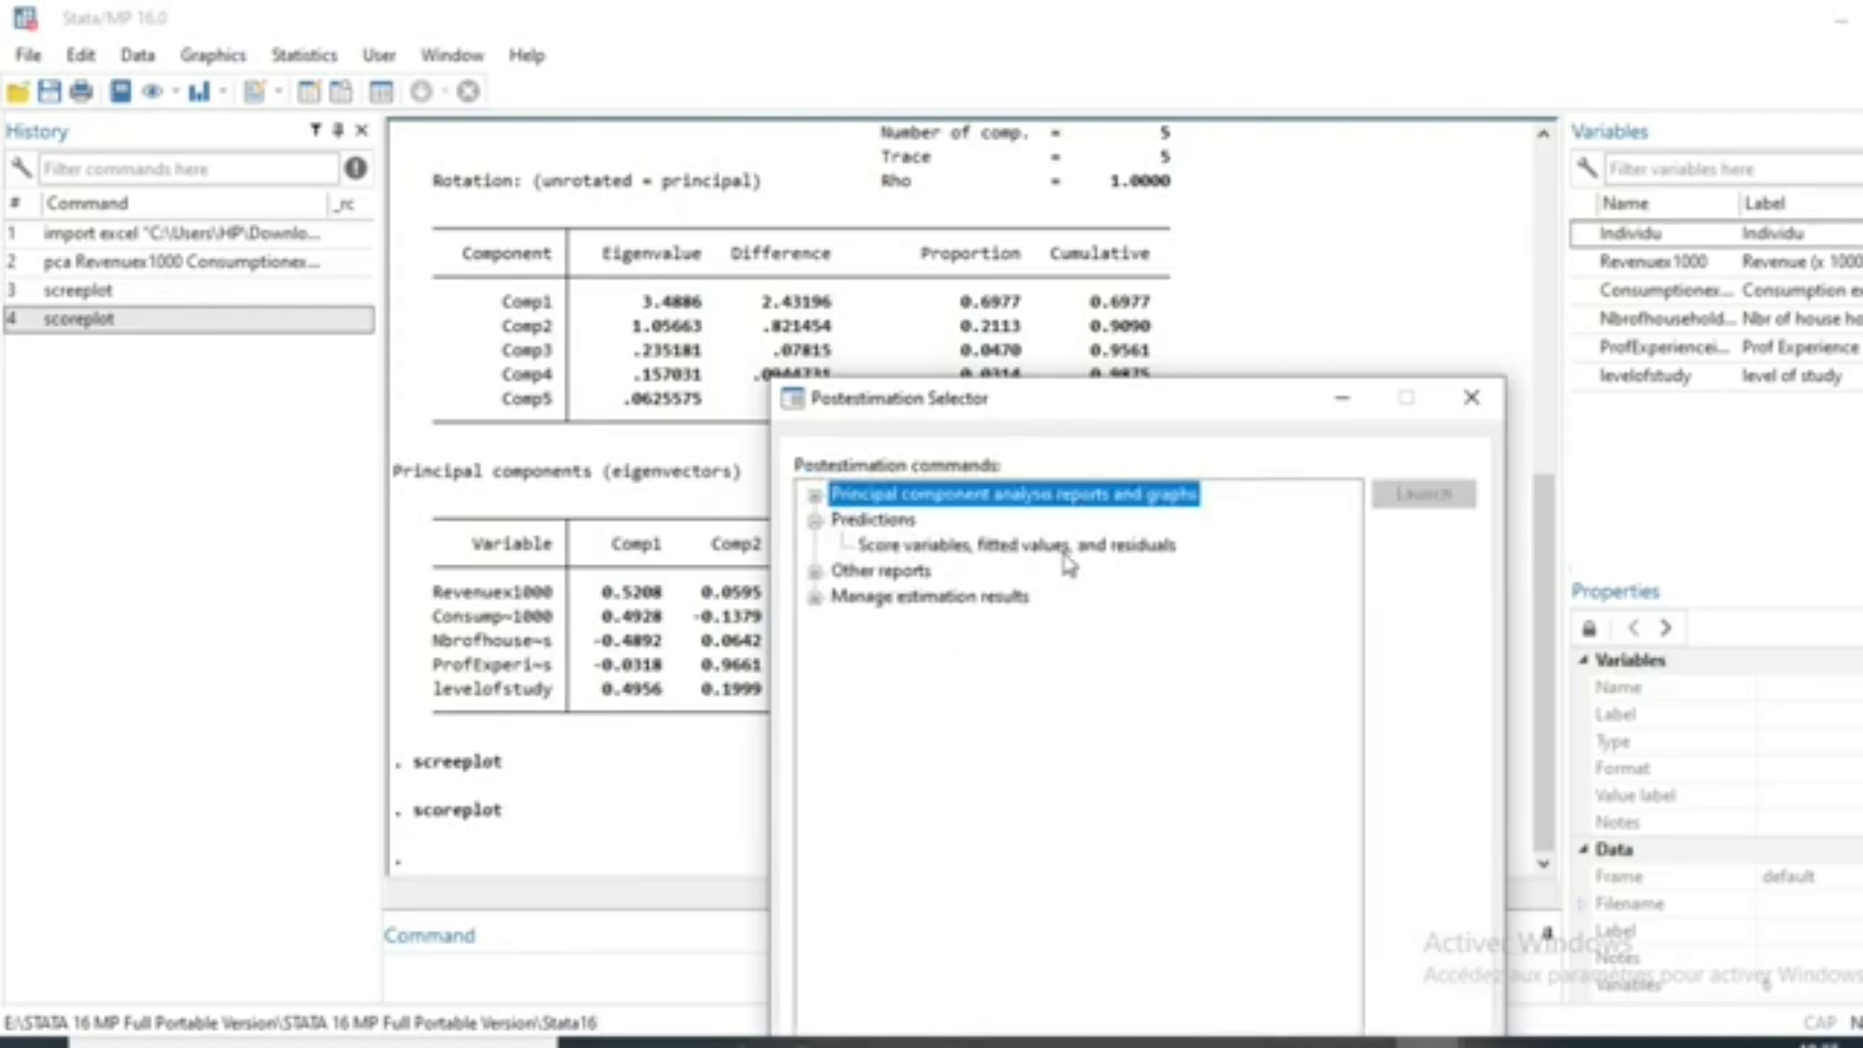
pyautogui.doubleClick(946, 545)
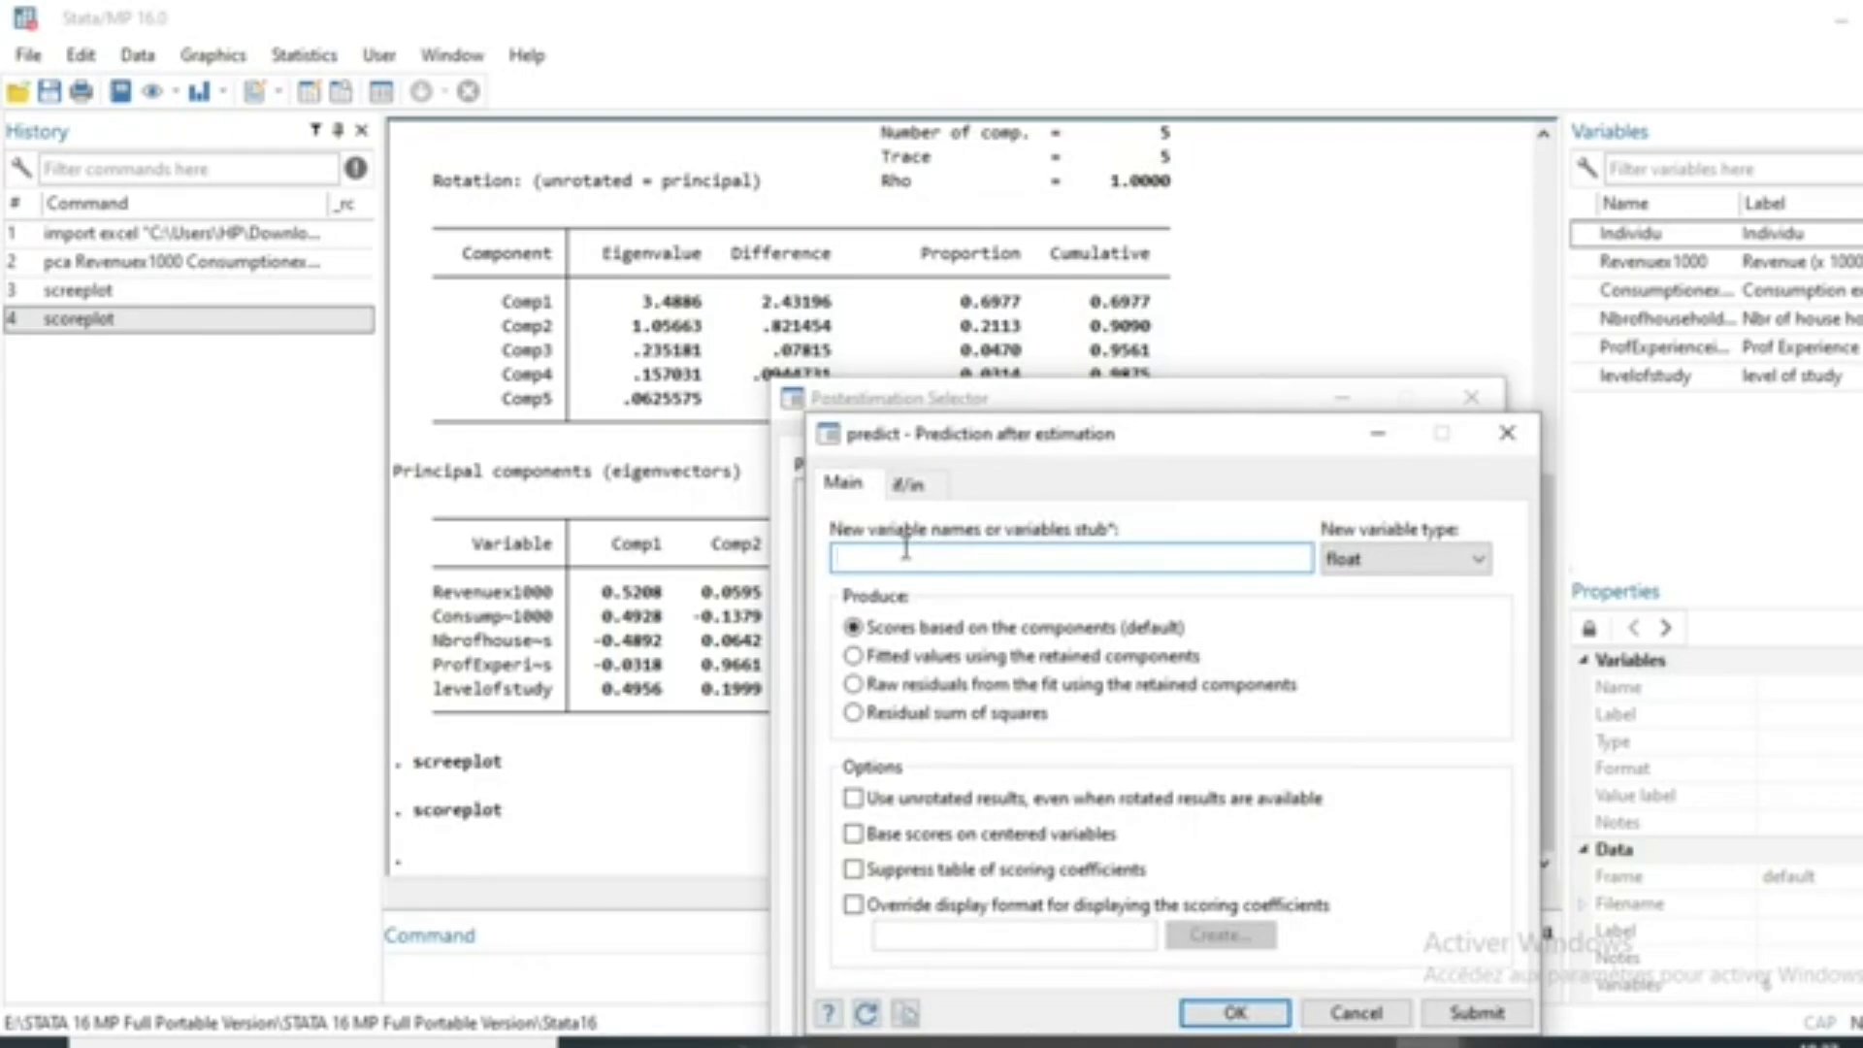
pyautogui.write('pc1 pc2')
pyautogui.moveTo(922, 559); pyautogui.dragTo(828, 566)
pyautogui.click(920, 557)
pyautogui.moveTo(905, 558); pyautogui.dragTo(824, 586)
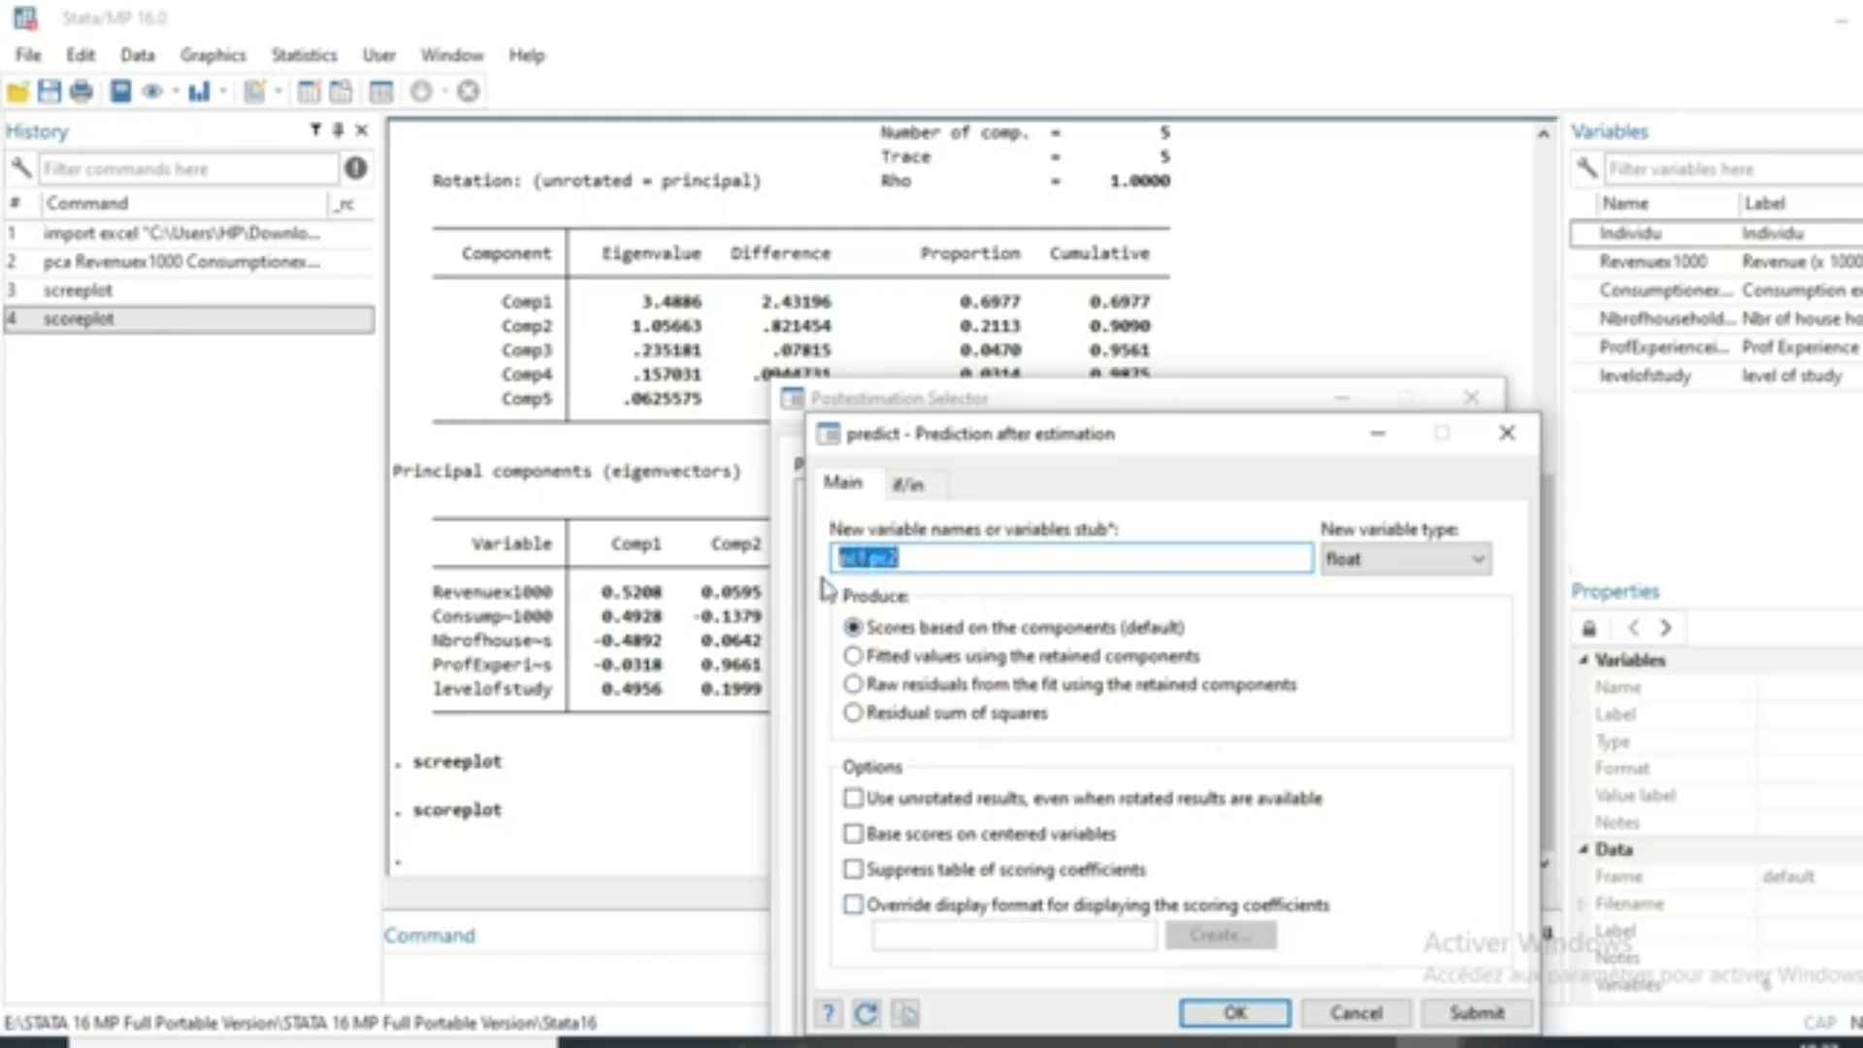
pyautogui.click(1230, 1014)
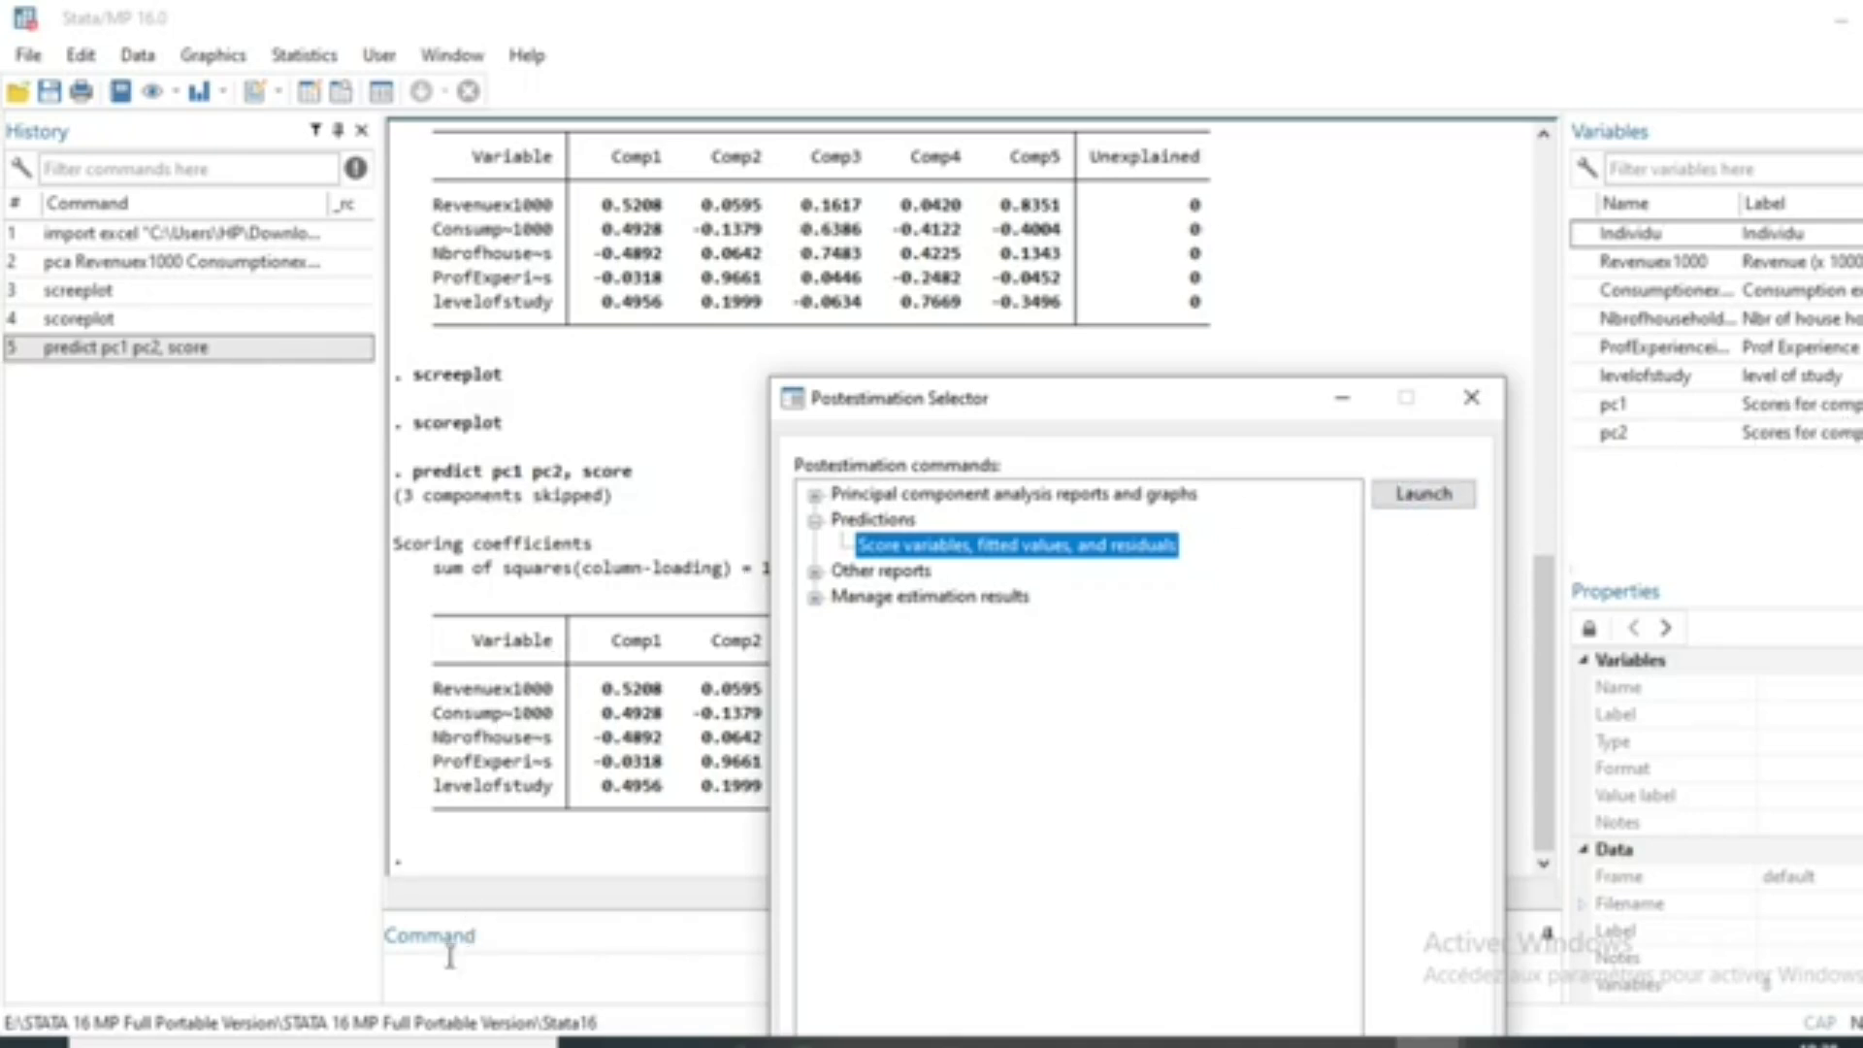
# Step: Close the postestimation list and highlight the cumulative proportions 0.6977 and 0.9090
pyautogui.click(1475, 405)
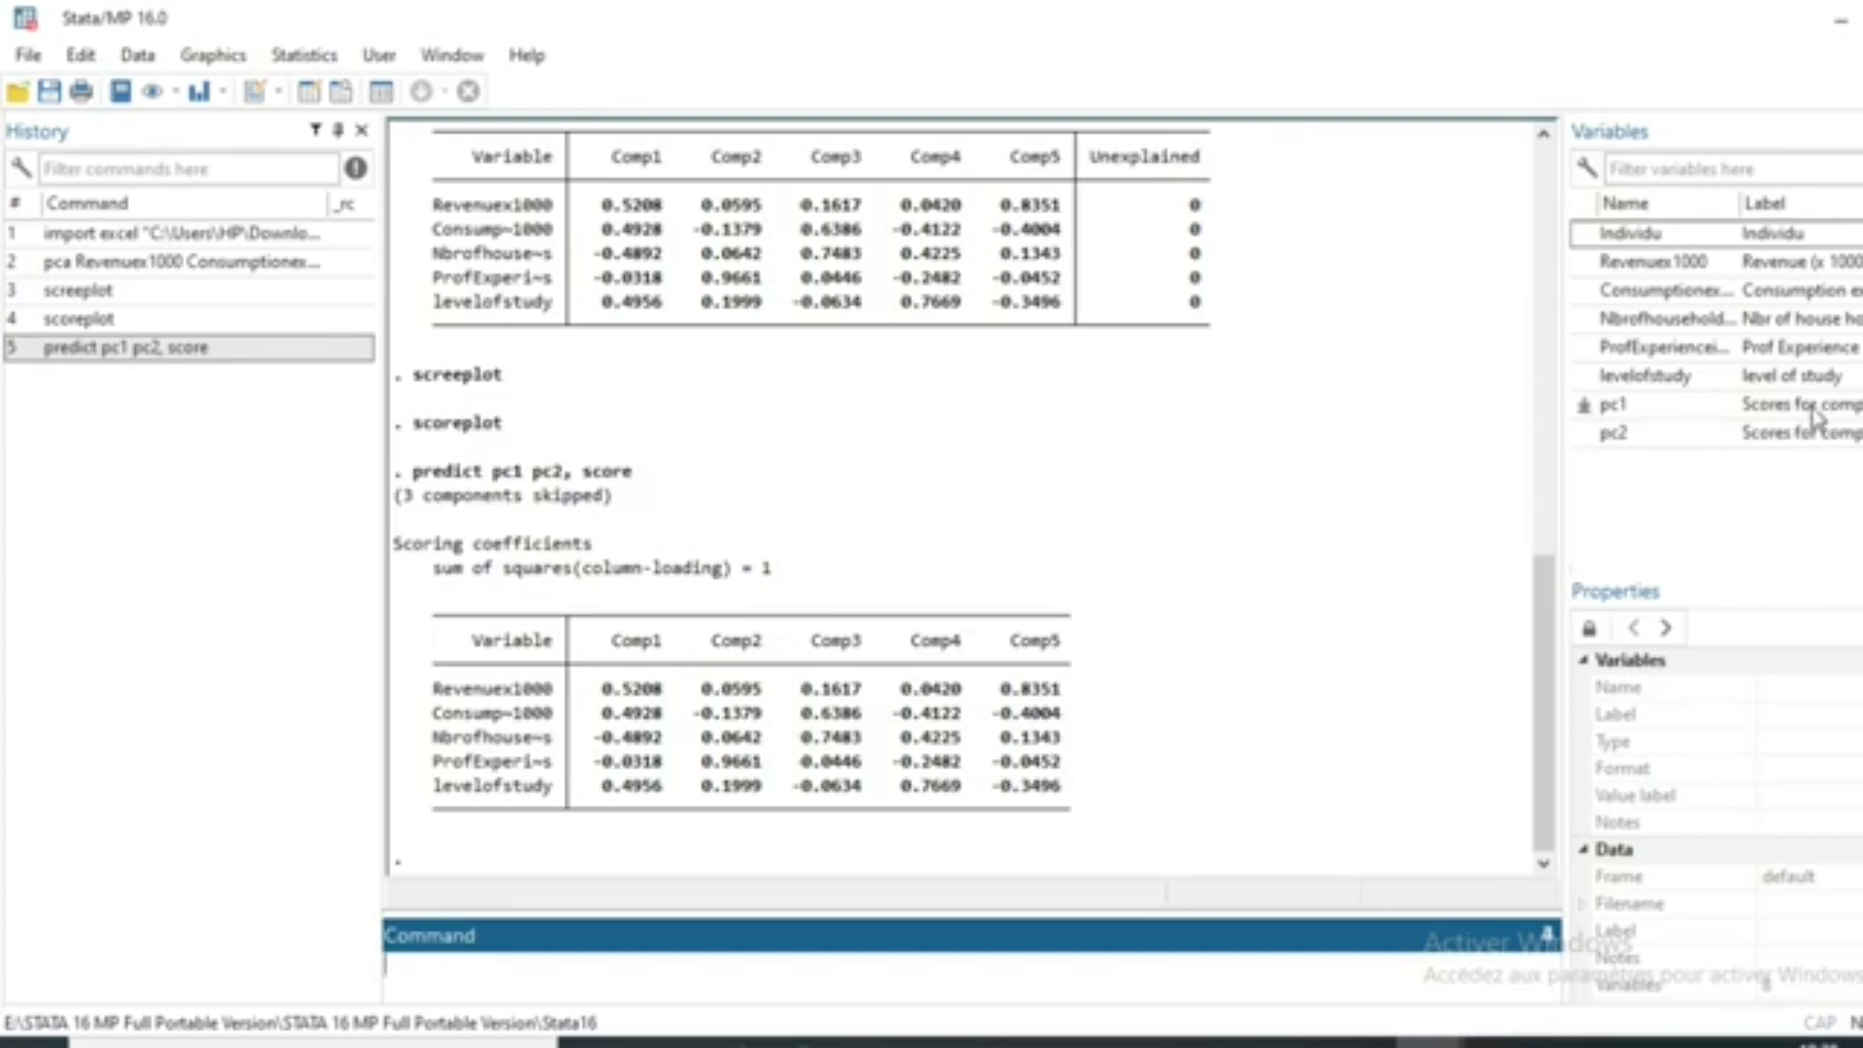
pyautogui.scroll(7, 1097, 437)
pyautogui.moveTo(1092, 427); pyautogui.dragTo(1155, 427)
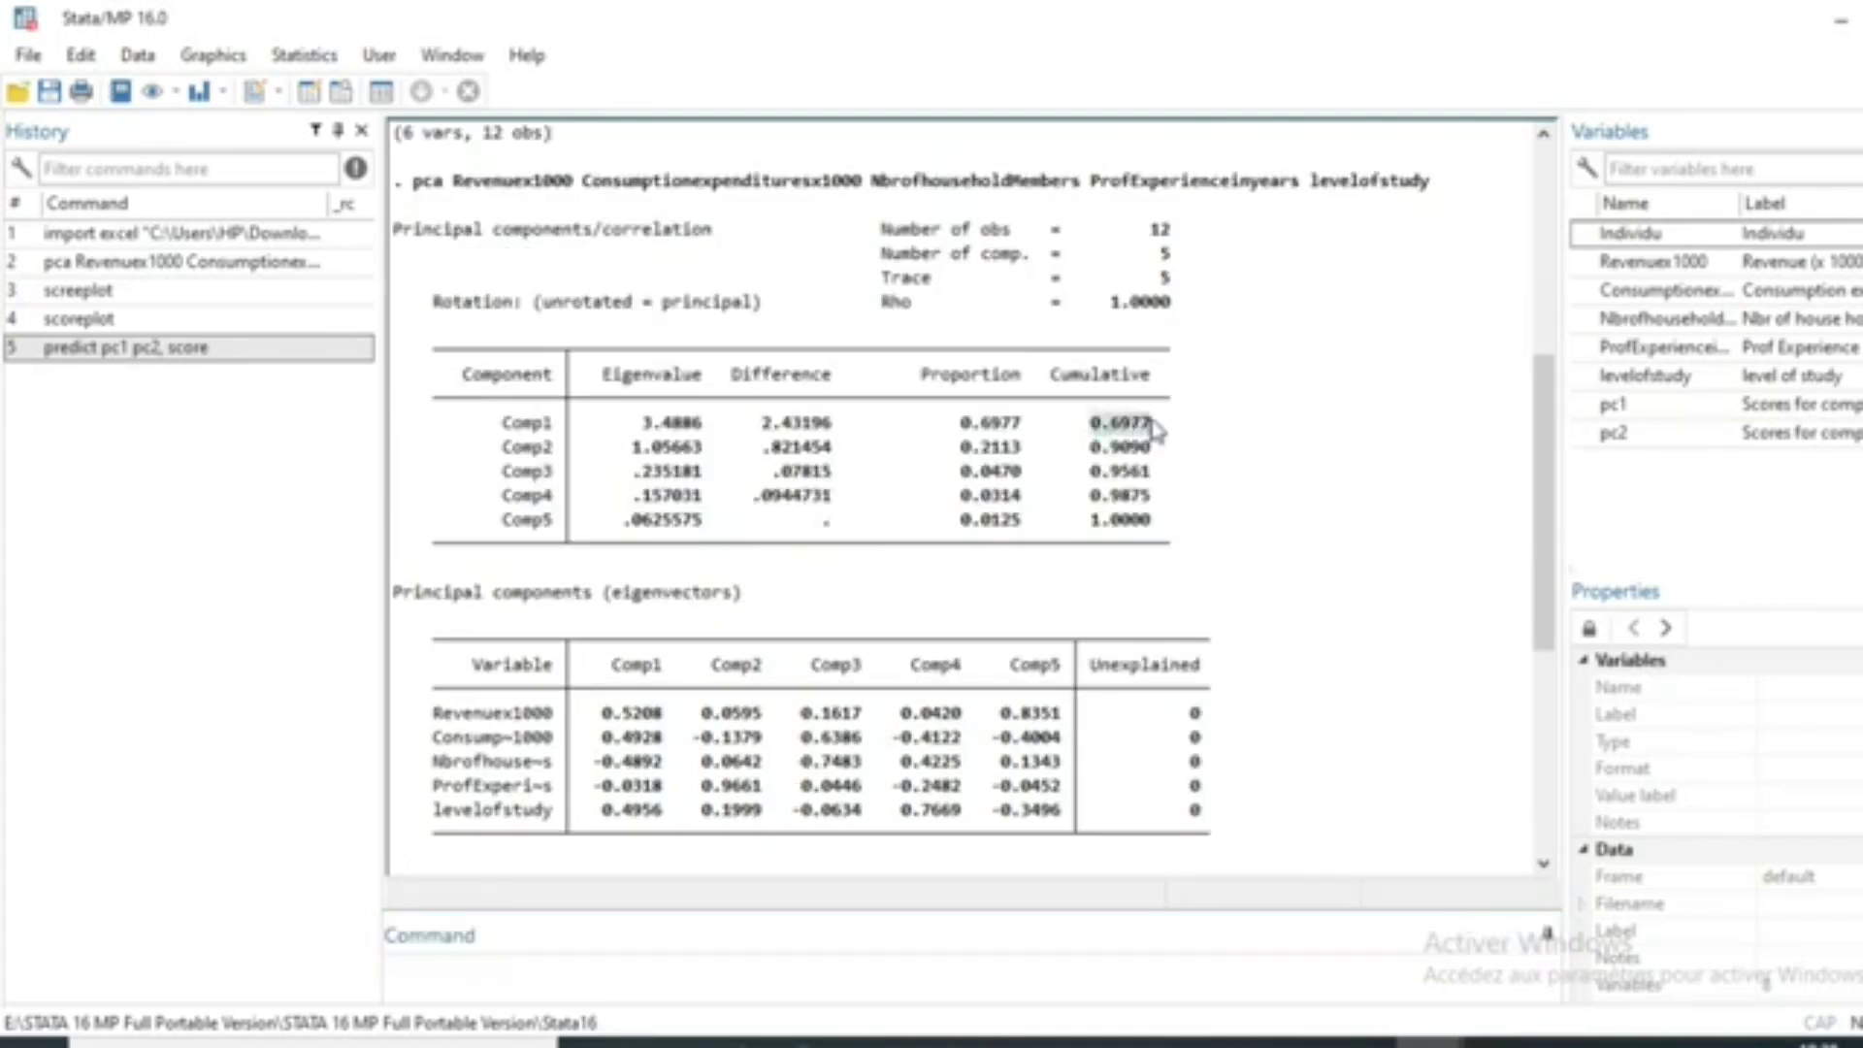
pyautogui.doubleClick(1095, 427)
pyautogui.moveTo(1094, 427); pyautogui.dragTo(1138, 456)
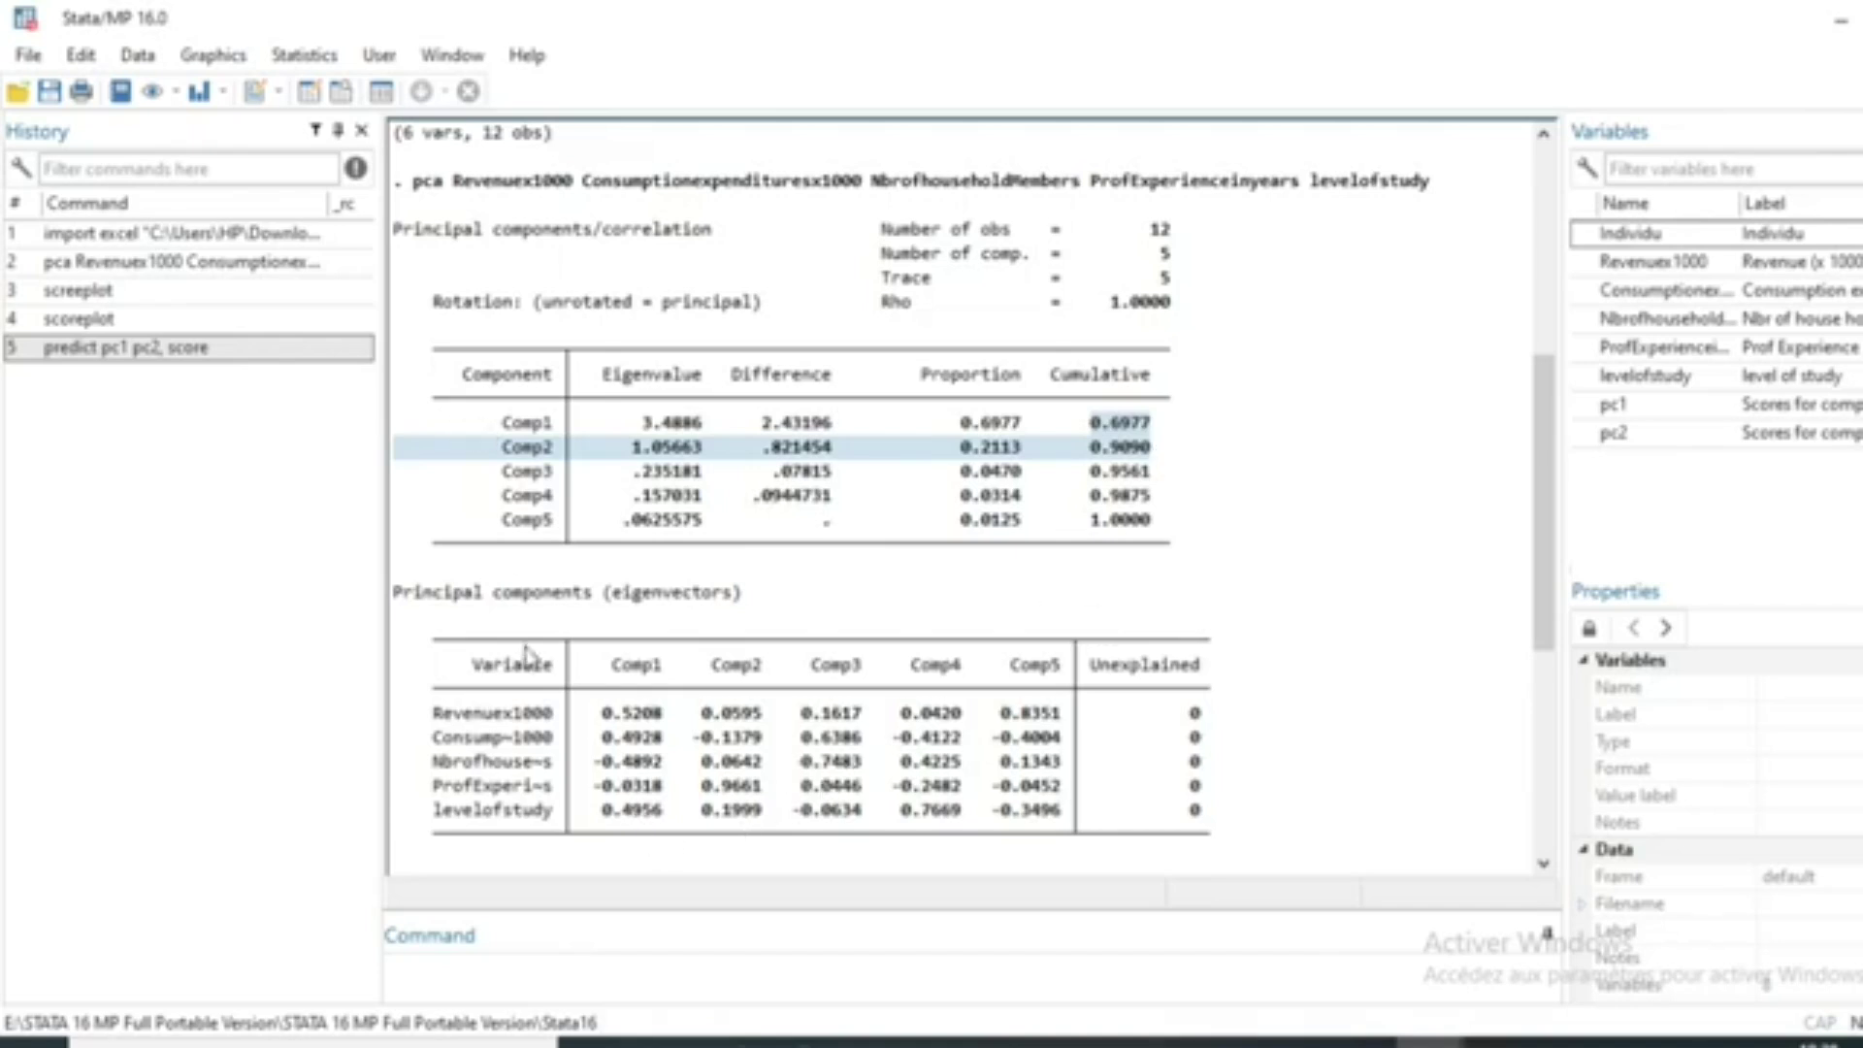
pyautogui.click(447, 961)
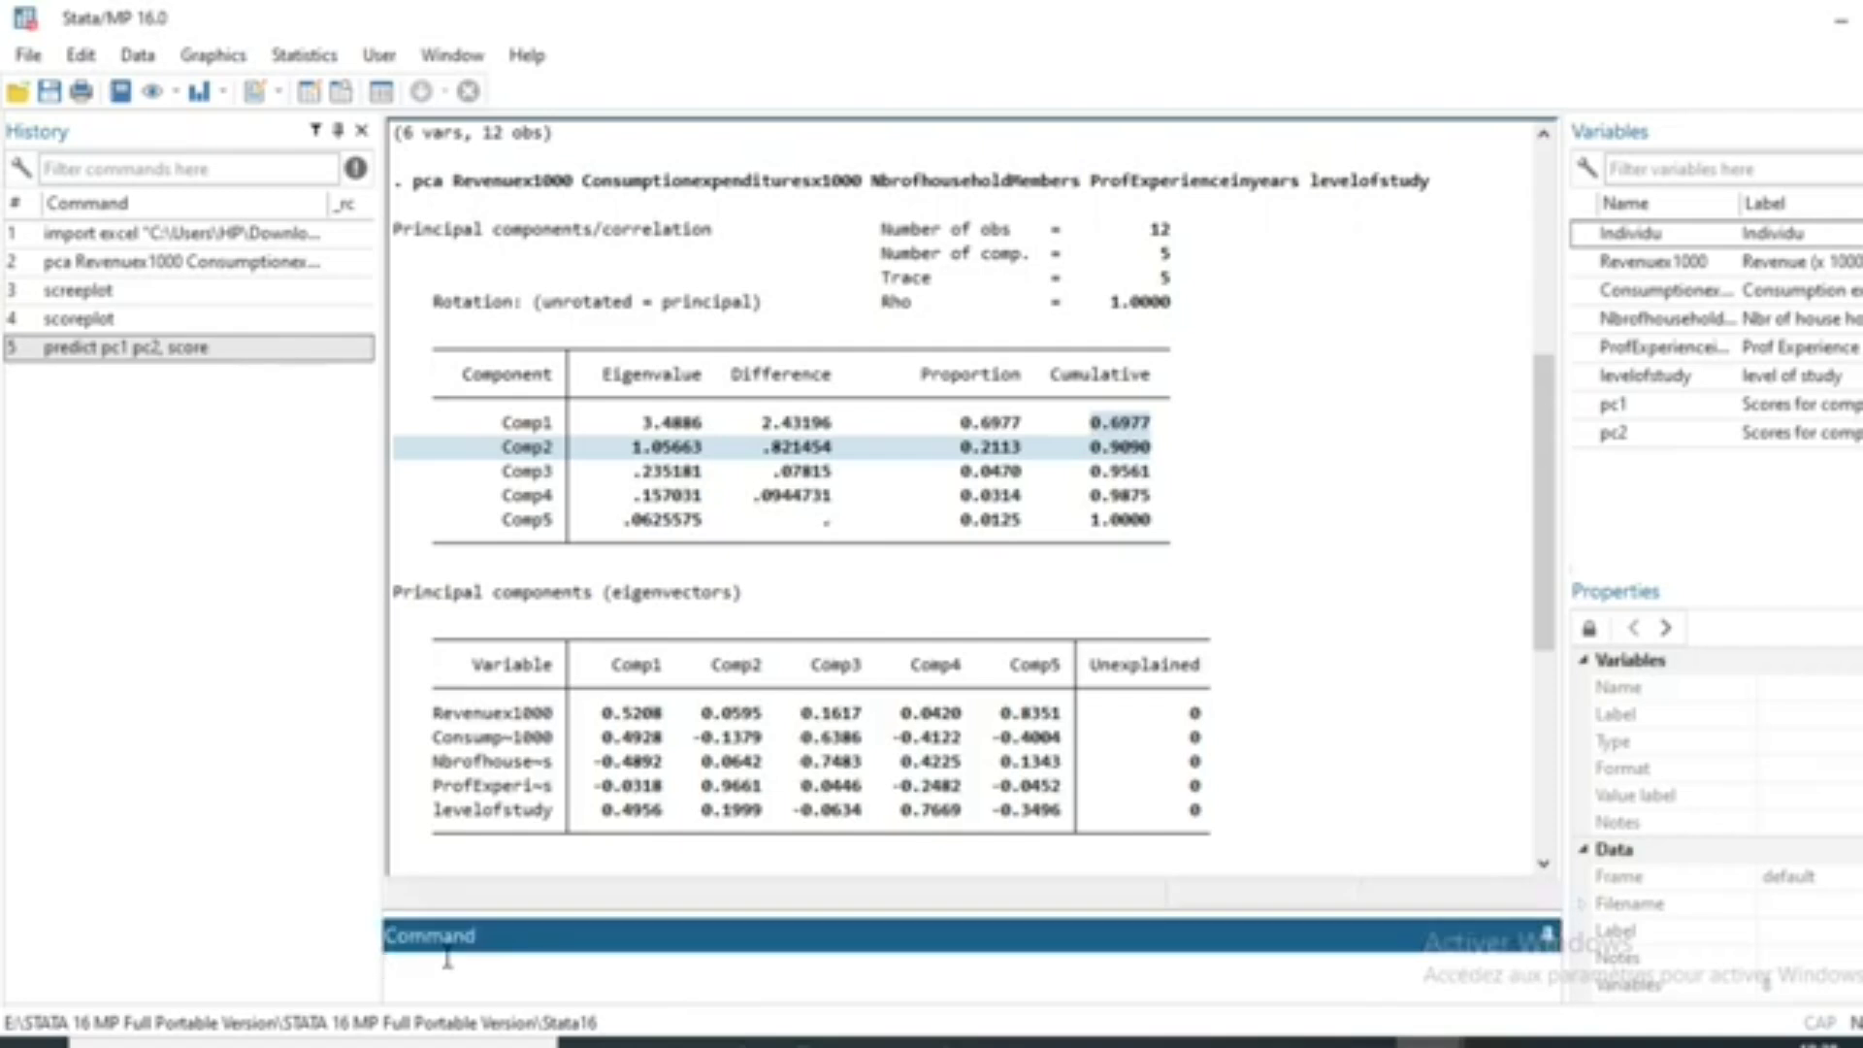
# Step: Generate id=(0.6977/0.9090)*pc1+((0.9090-0.6977)/0.9090)*pc2 as the composite index
pyautogui.write('gen id')
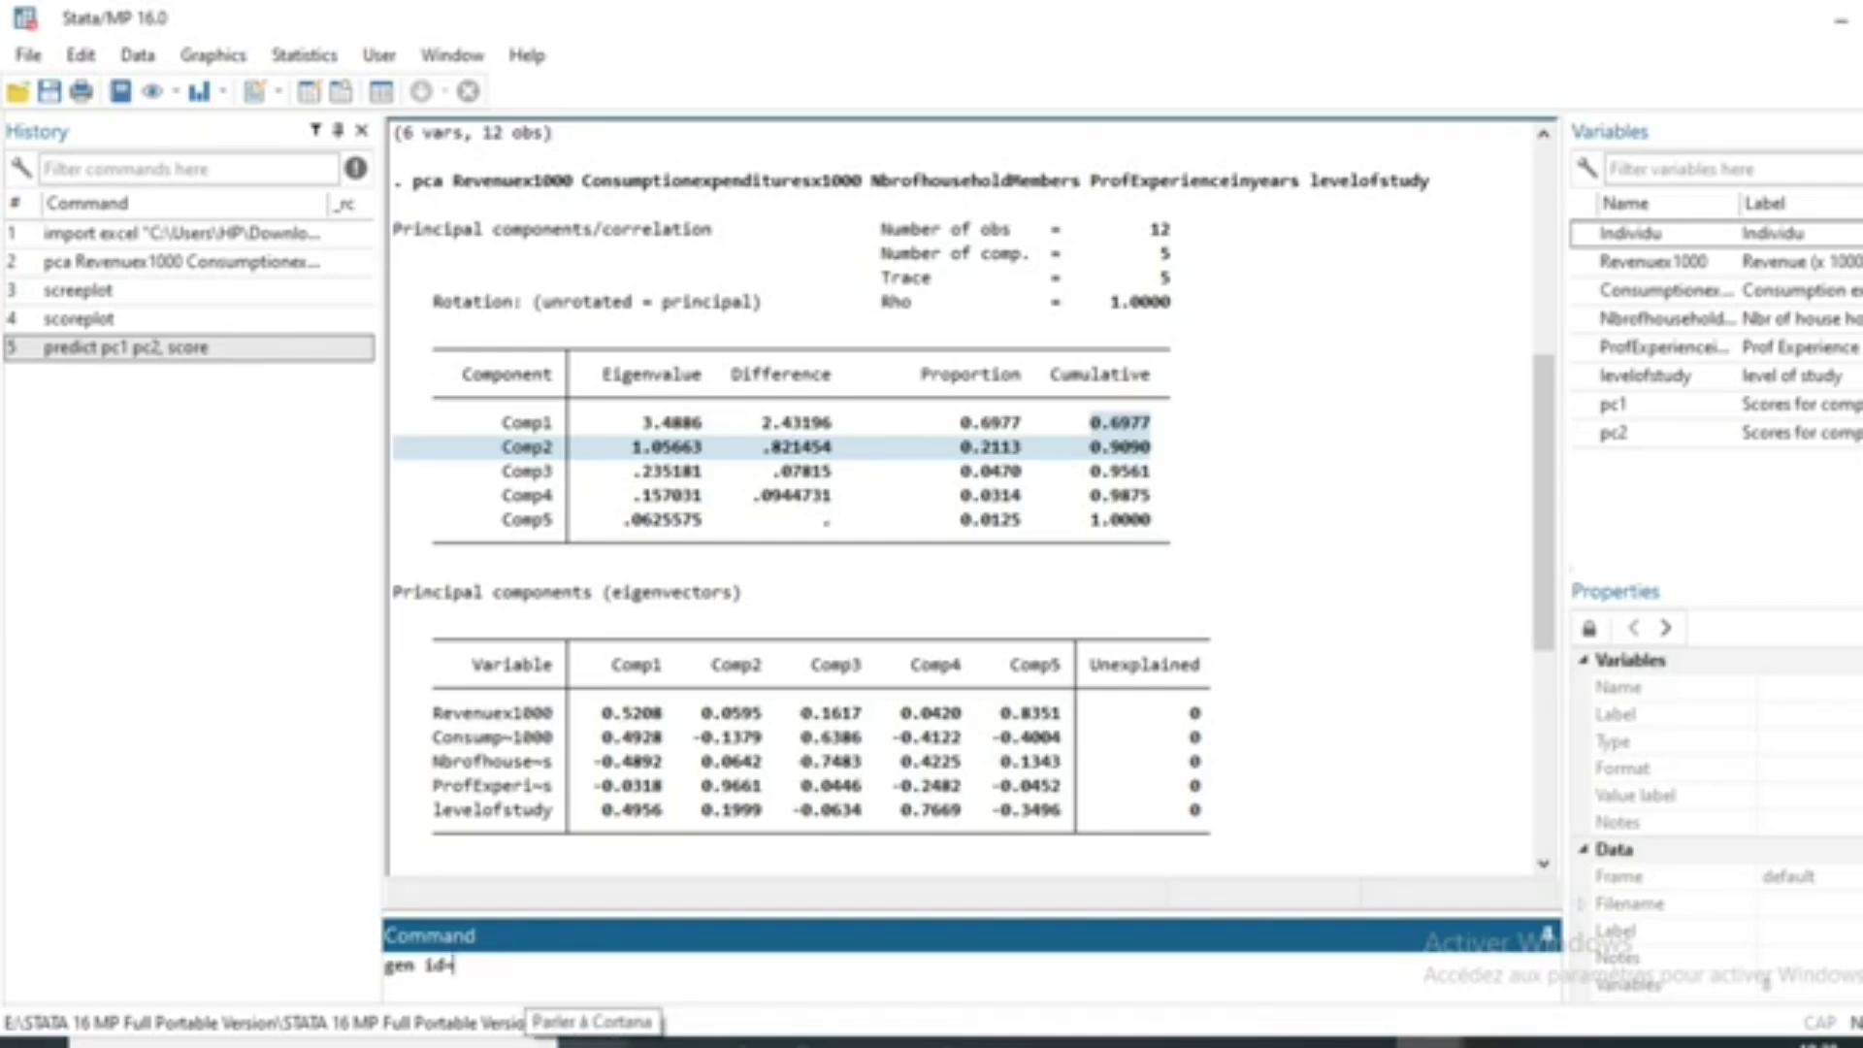
pyautogui.write('=(0.')
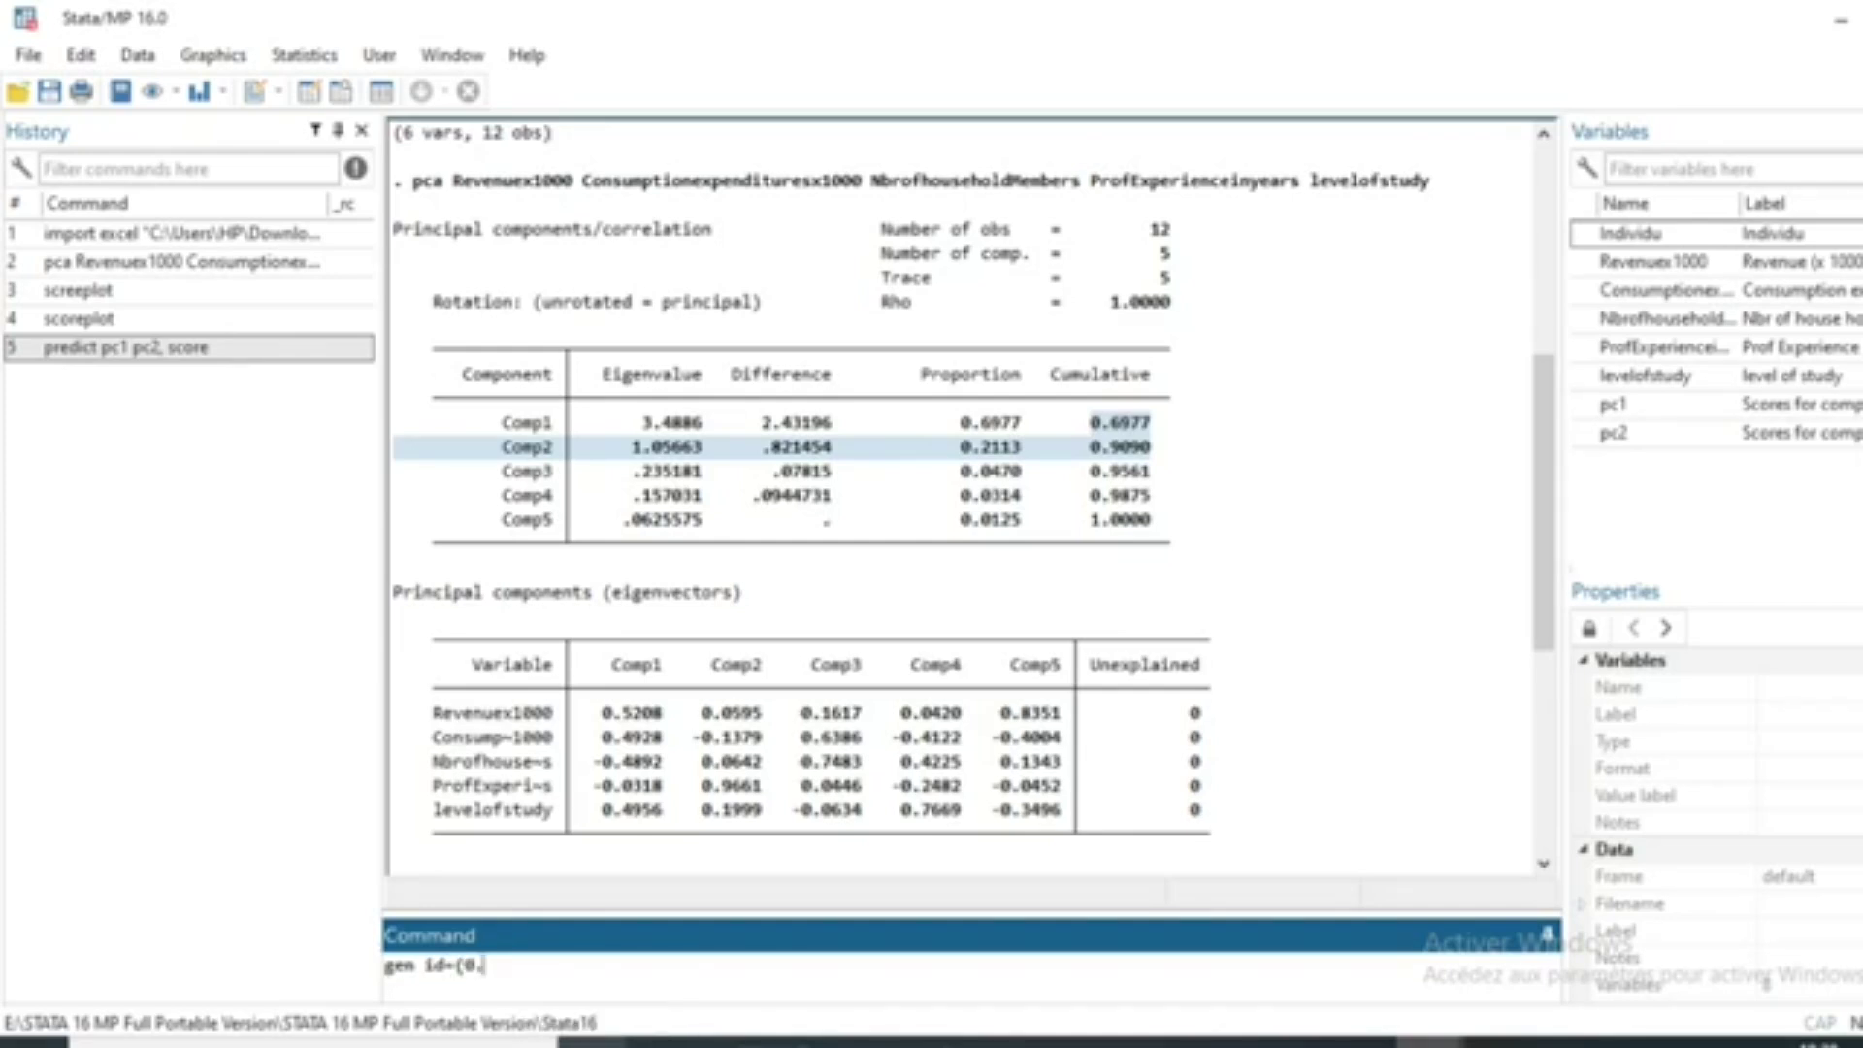
pyautogui.write('6977/0.9090)')
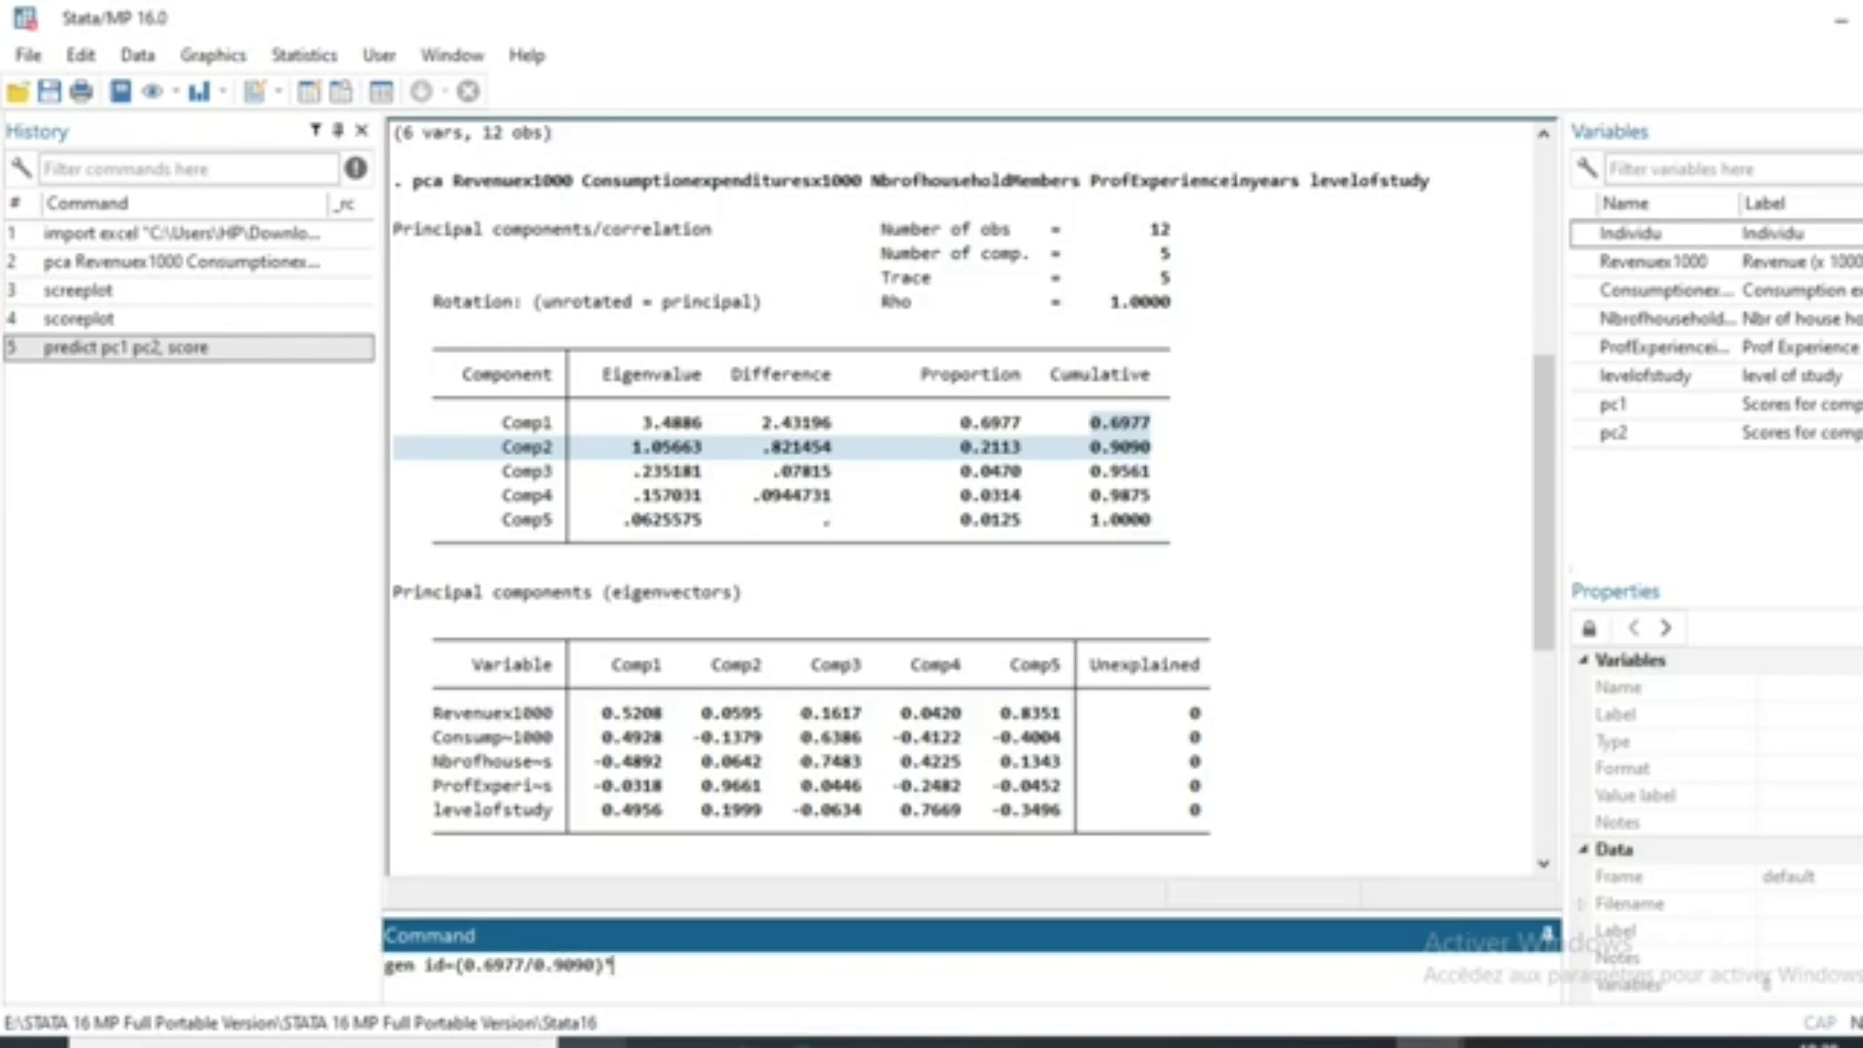
pyautogui.write('*pc1')
pyautogui.write('+(')
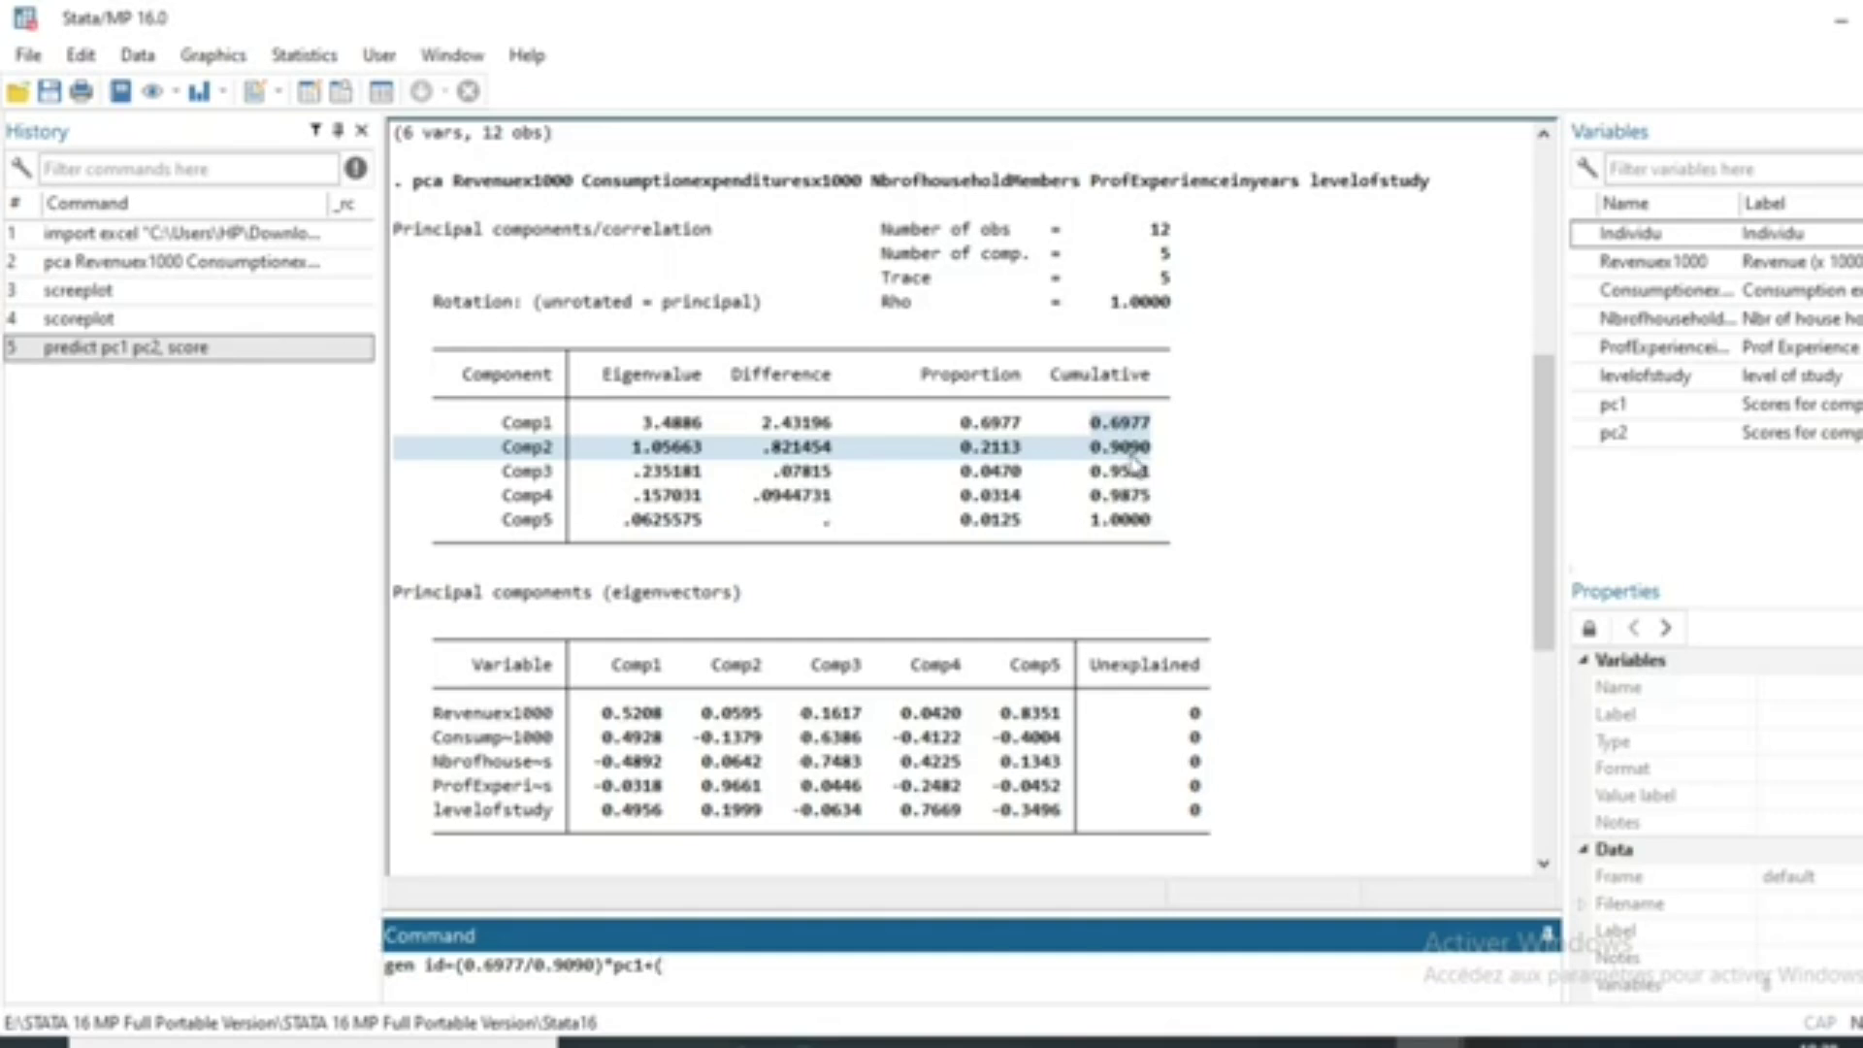
pyautogui.write('0.9090-0.6977)/')
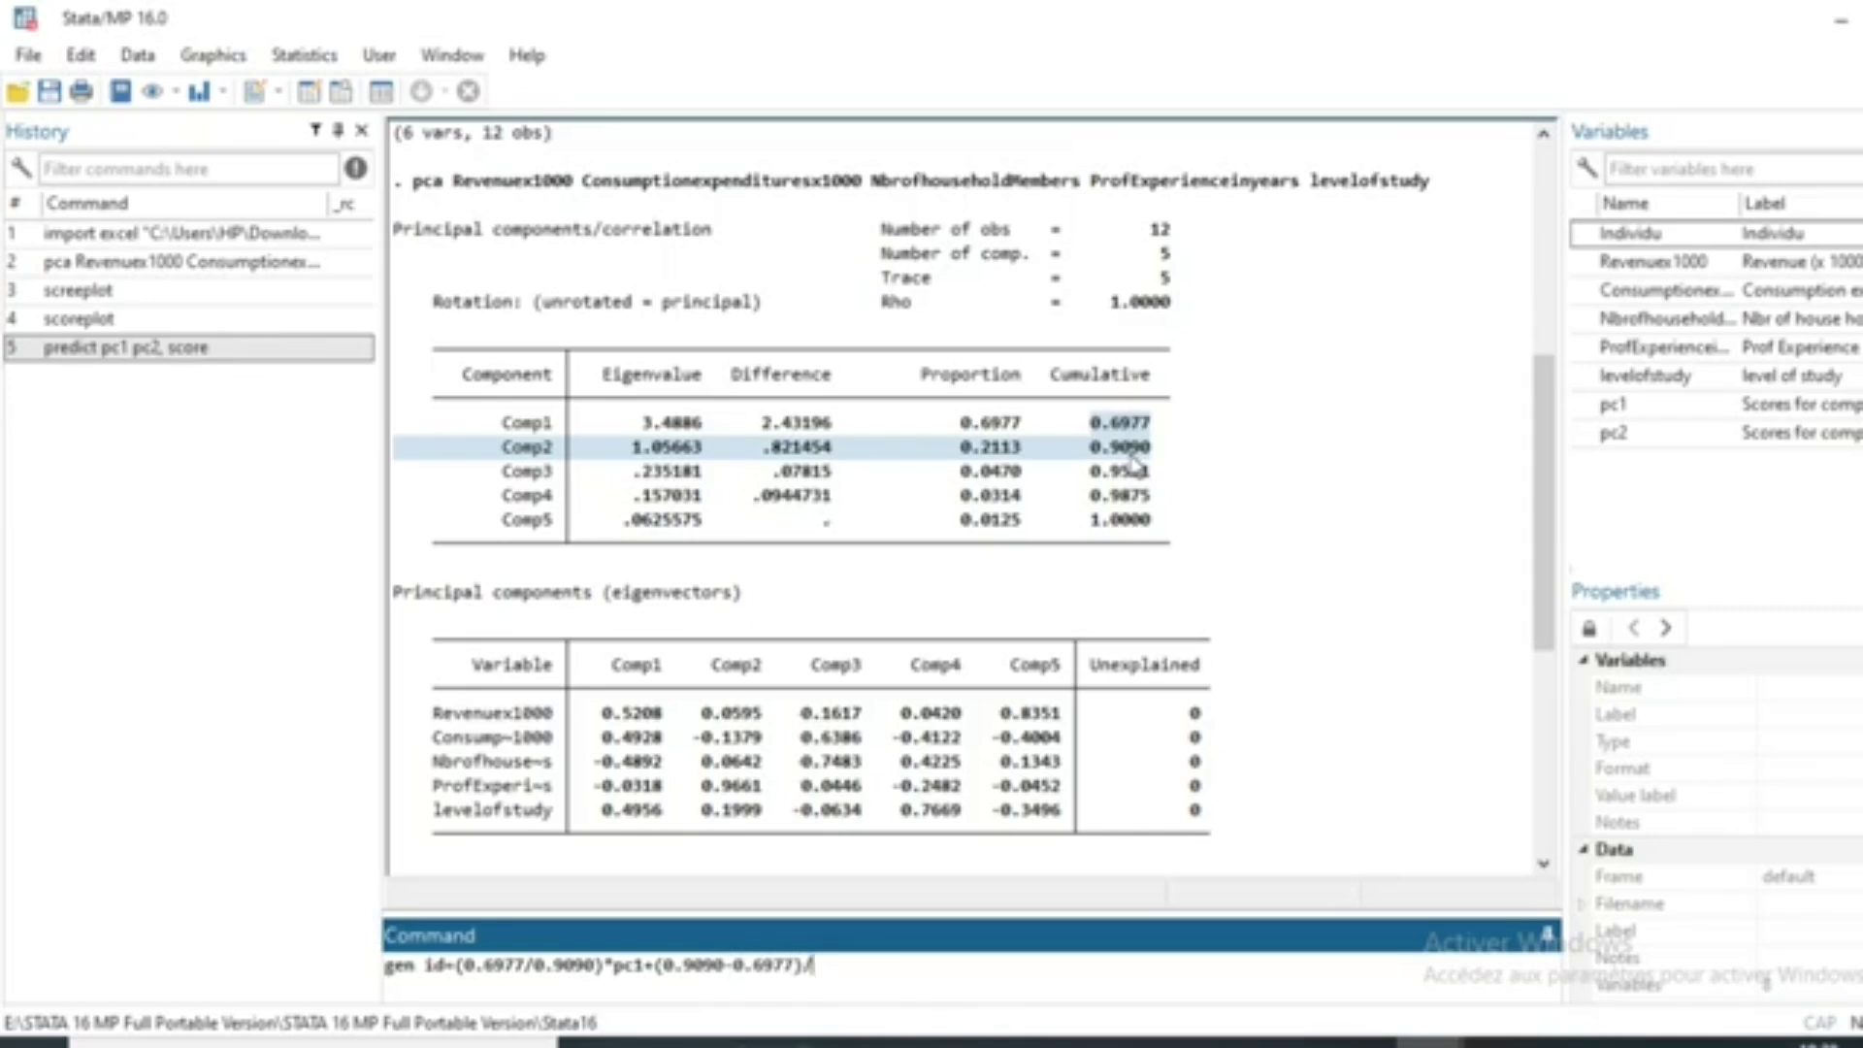
pyautogui.write('0.9090)')
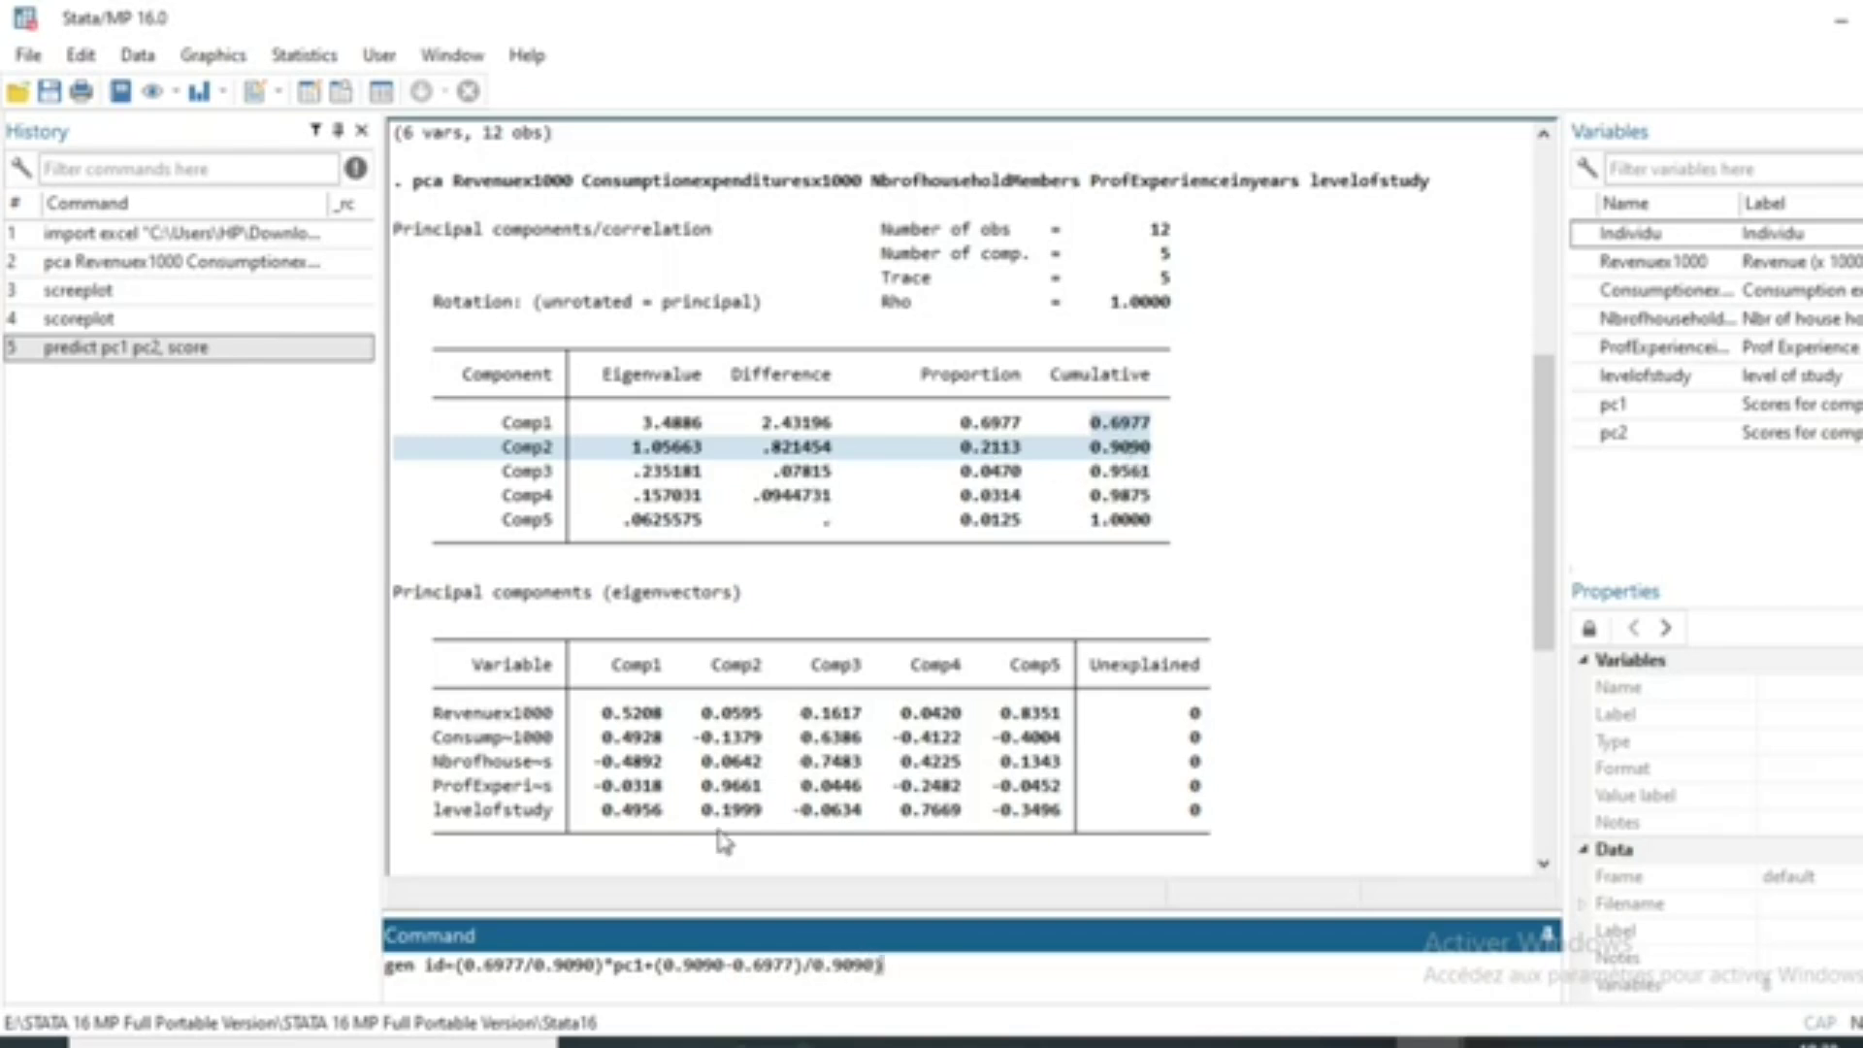
pyautogui.click(660, 965)
pyautogui.write('(')
pyautogui.click(903, 965)
pyautogui.write('*p')
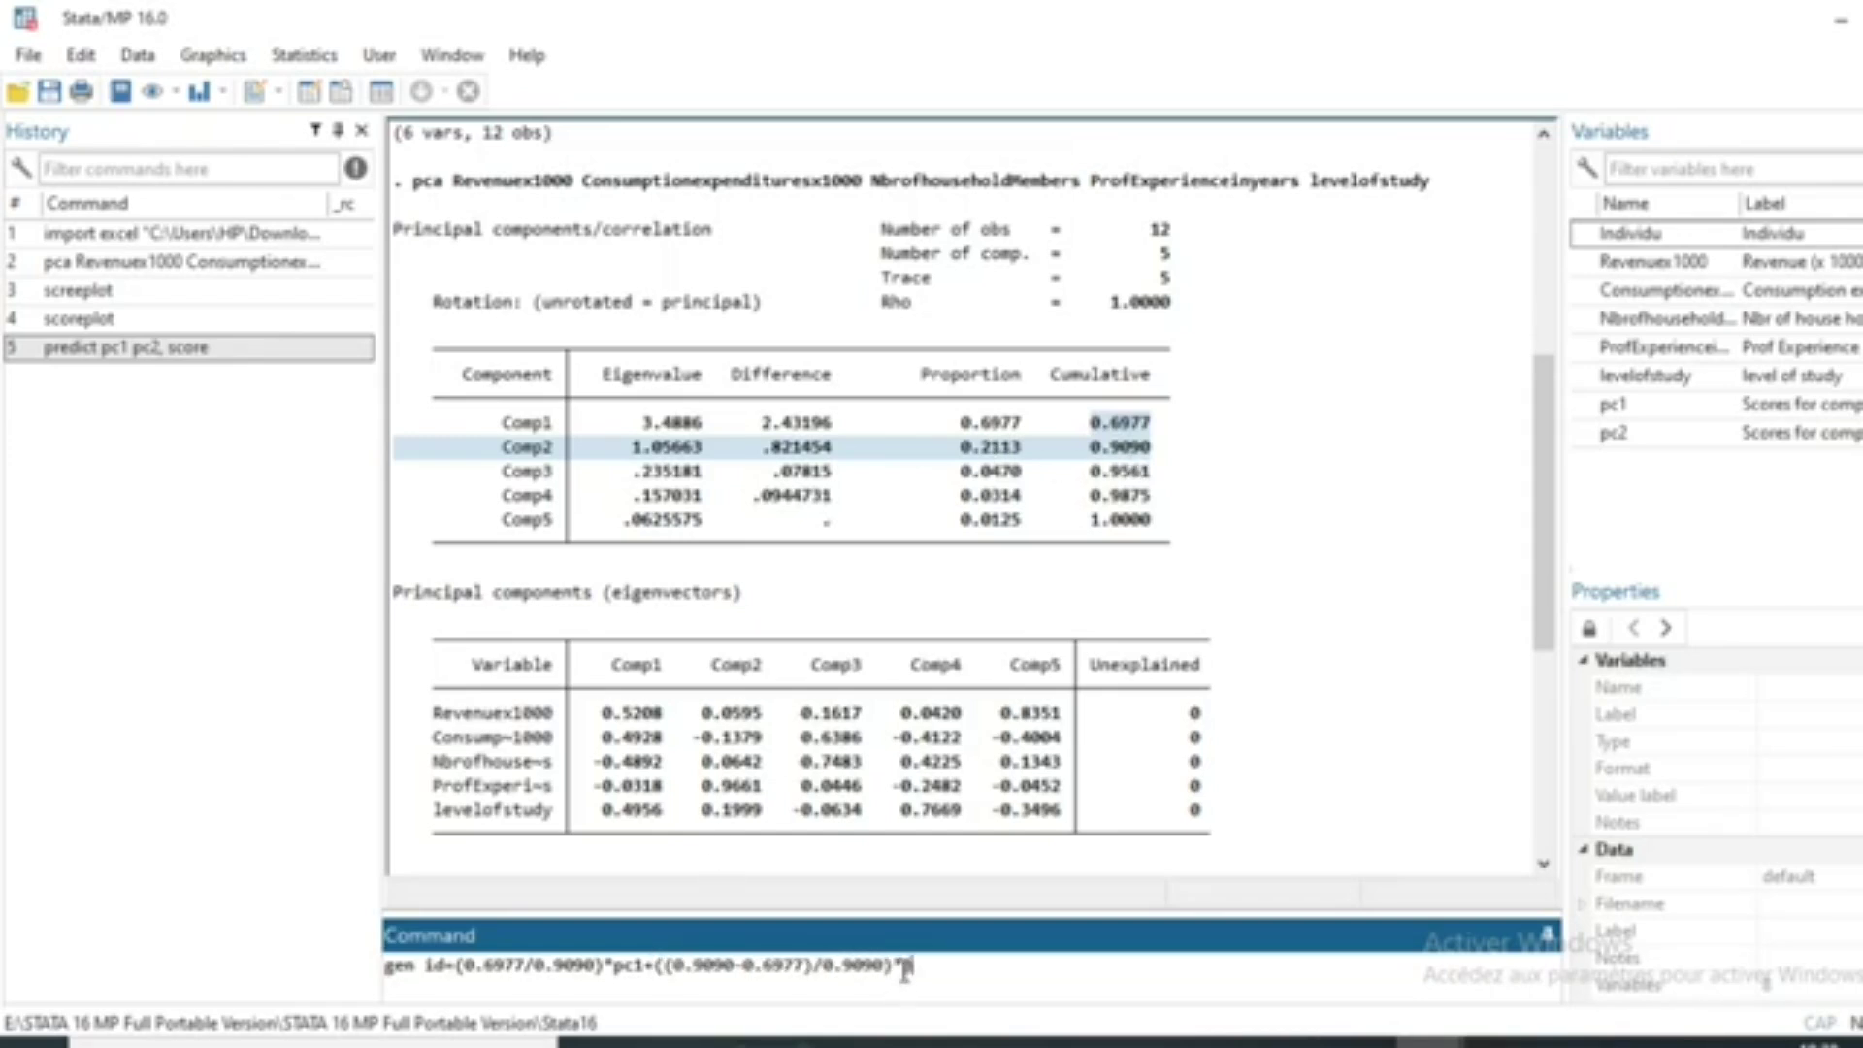
pyautogui.write('c2')
pyautogui.press('Return')
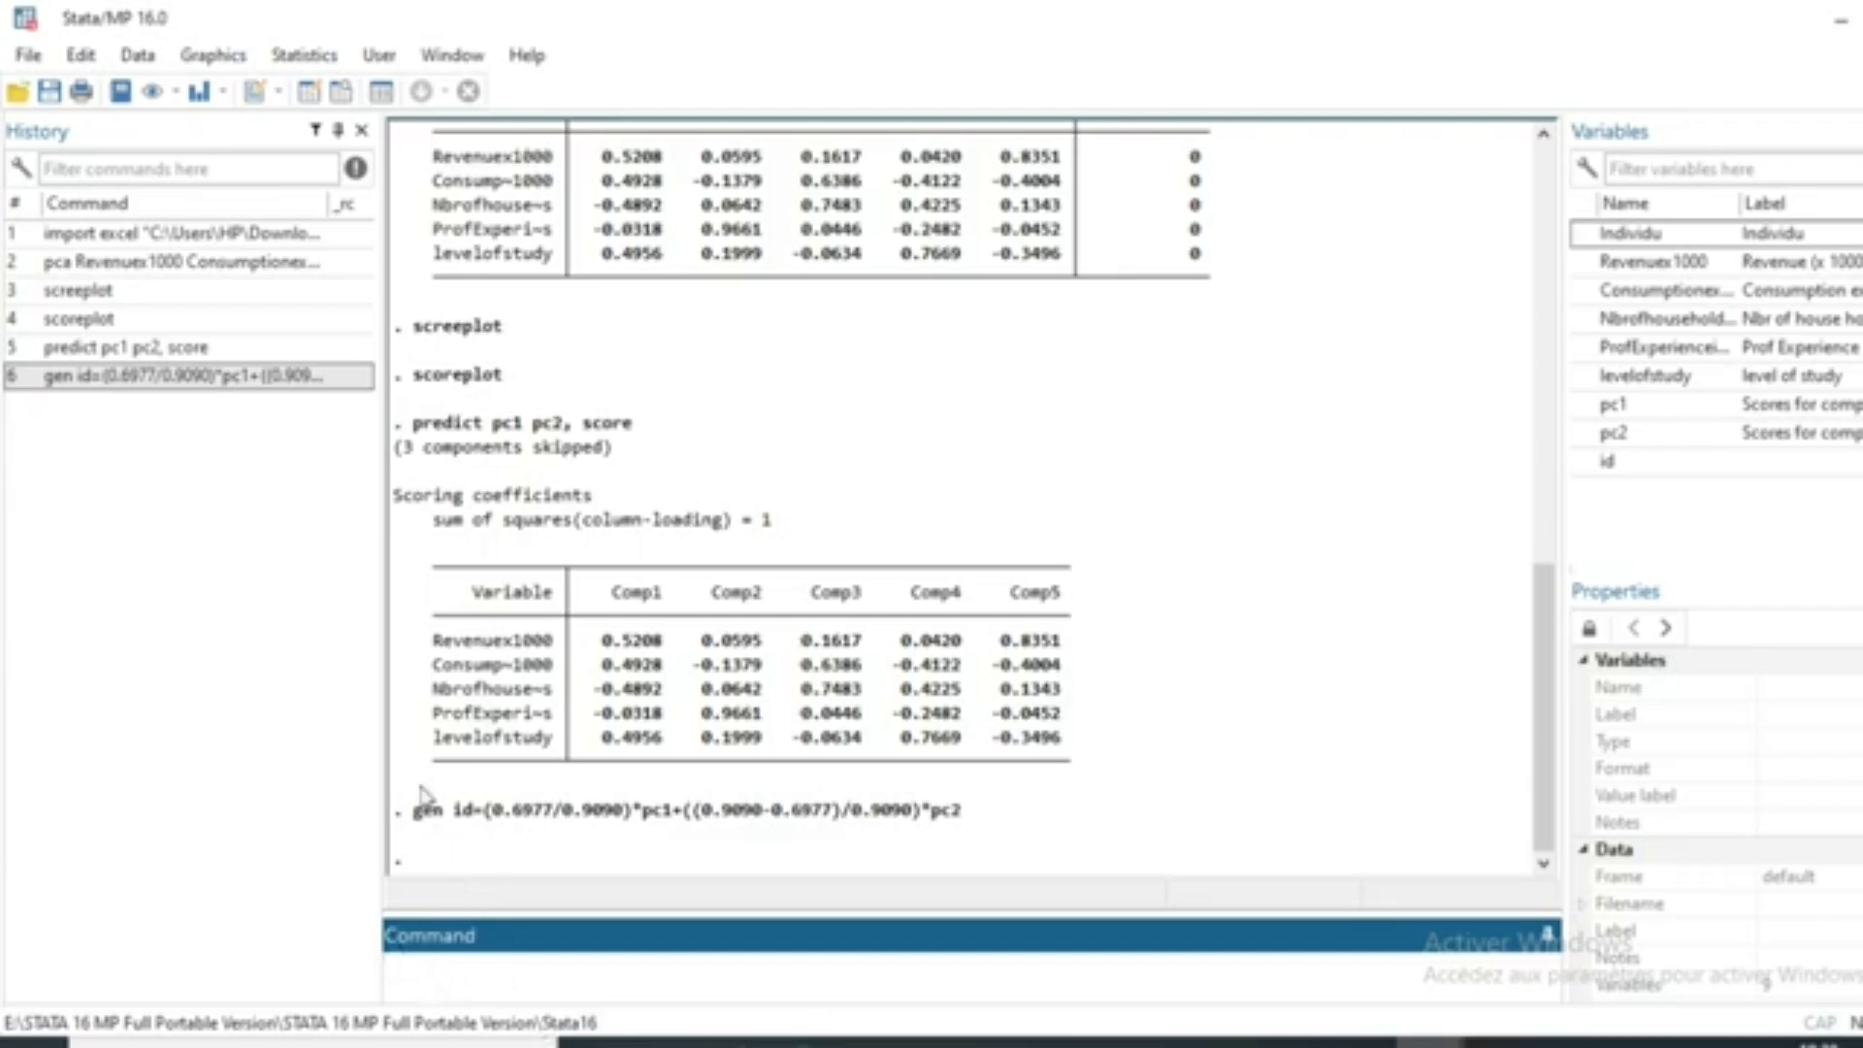
# Step: View the id values beside pc1 and pc2 in the Data Editor
pyautogui.click(305, 103)
pyautogui.moveTo(1070, 212); pyautogui.dragTo(1075, 541)
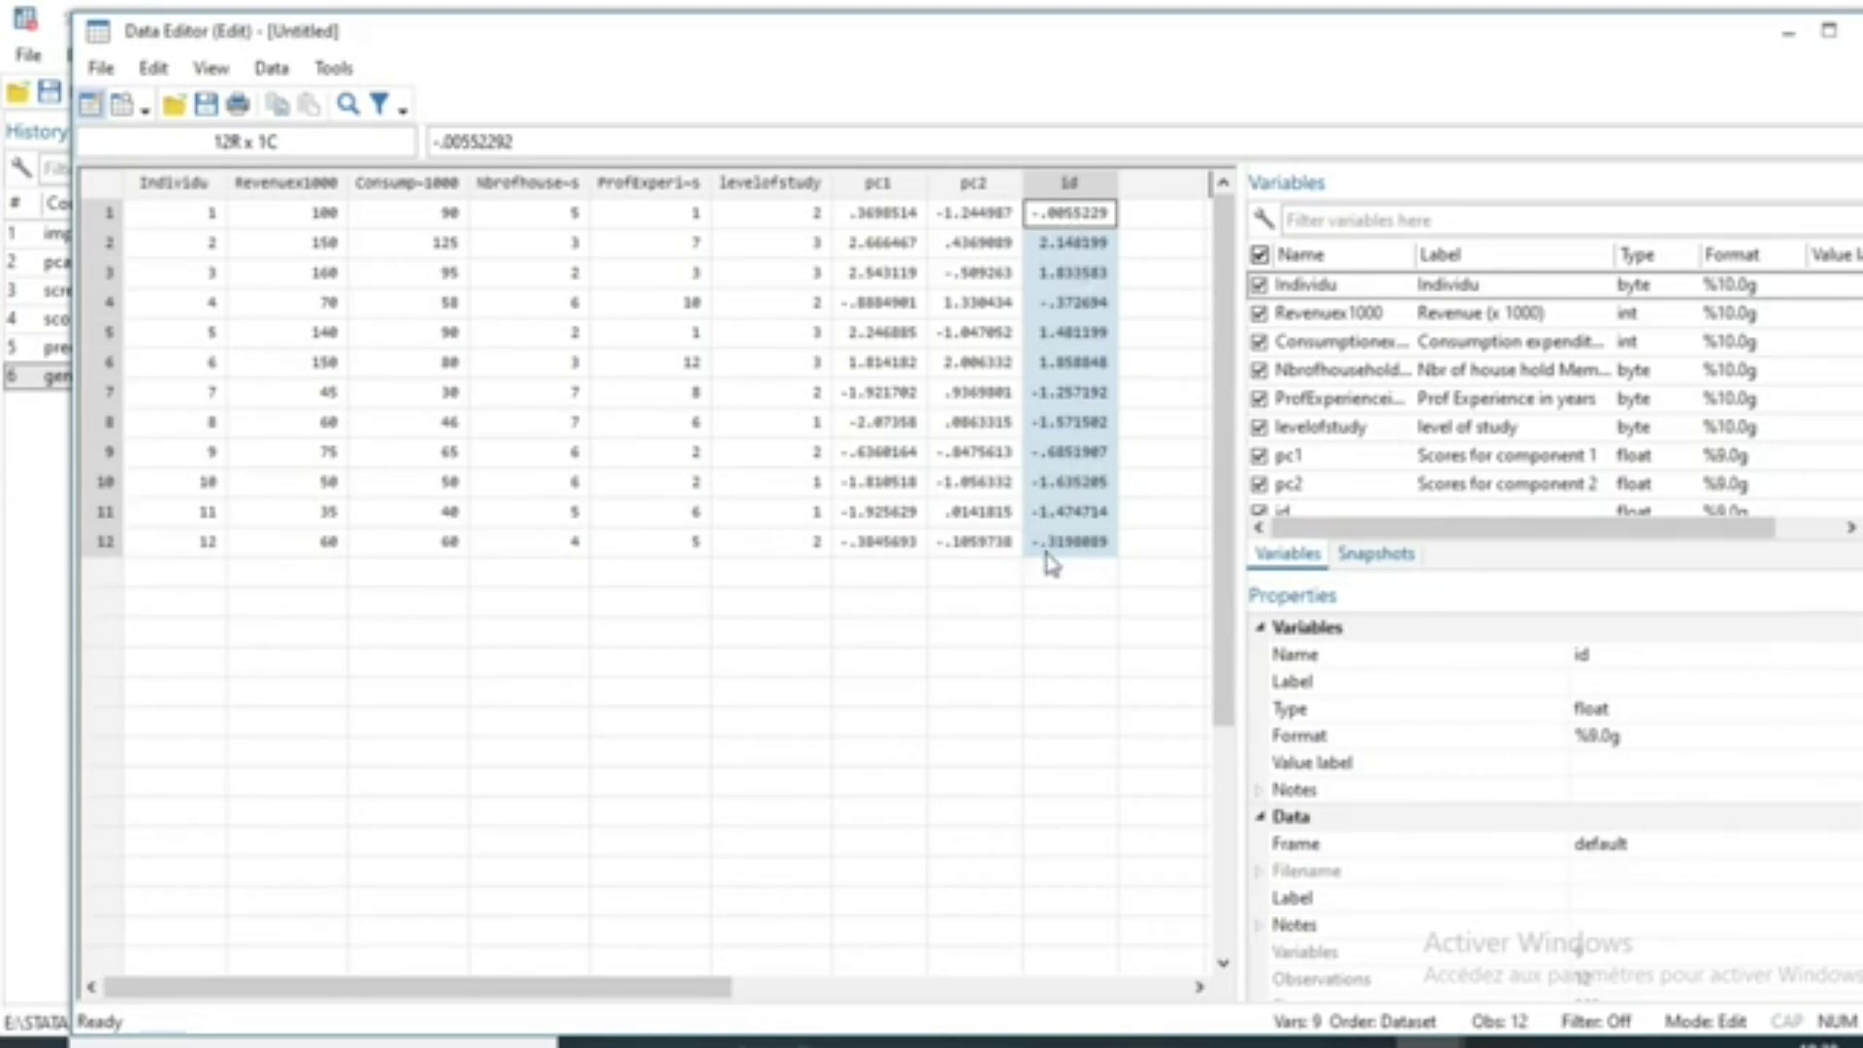
pyautogui.click(1077, 251)
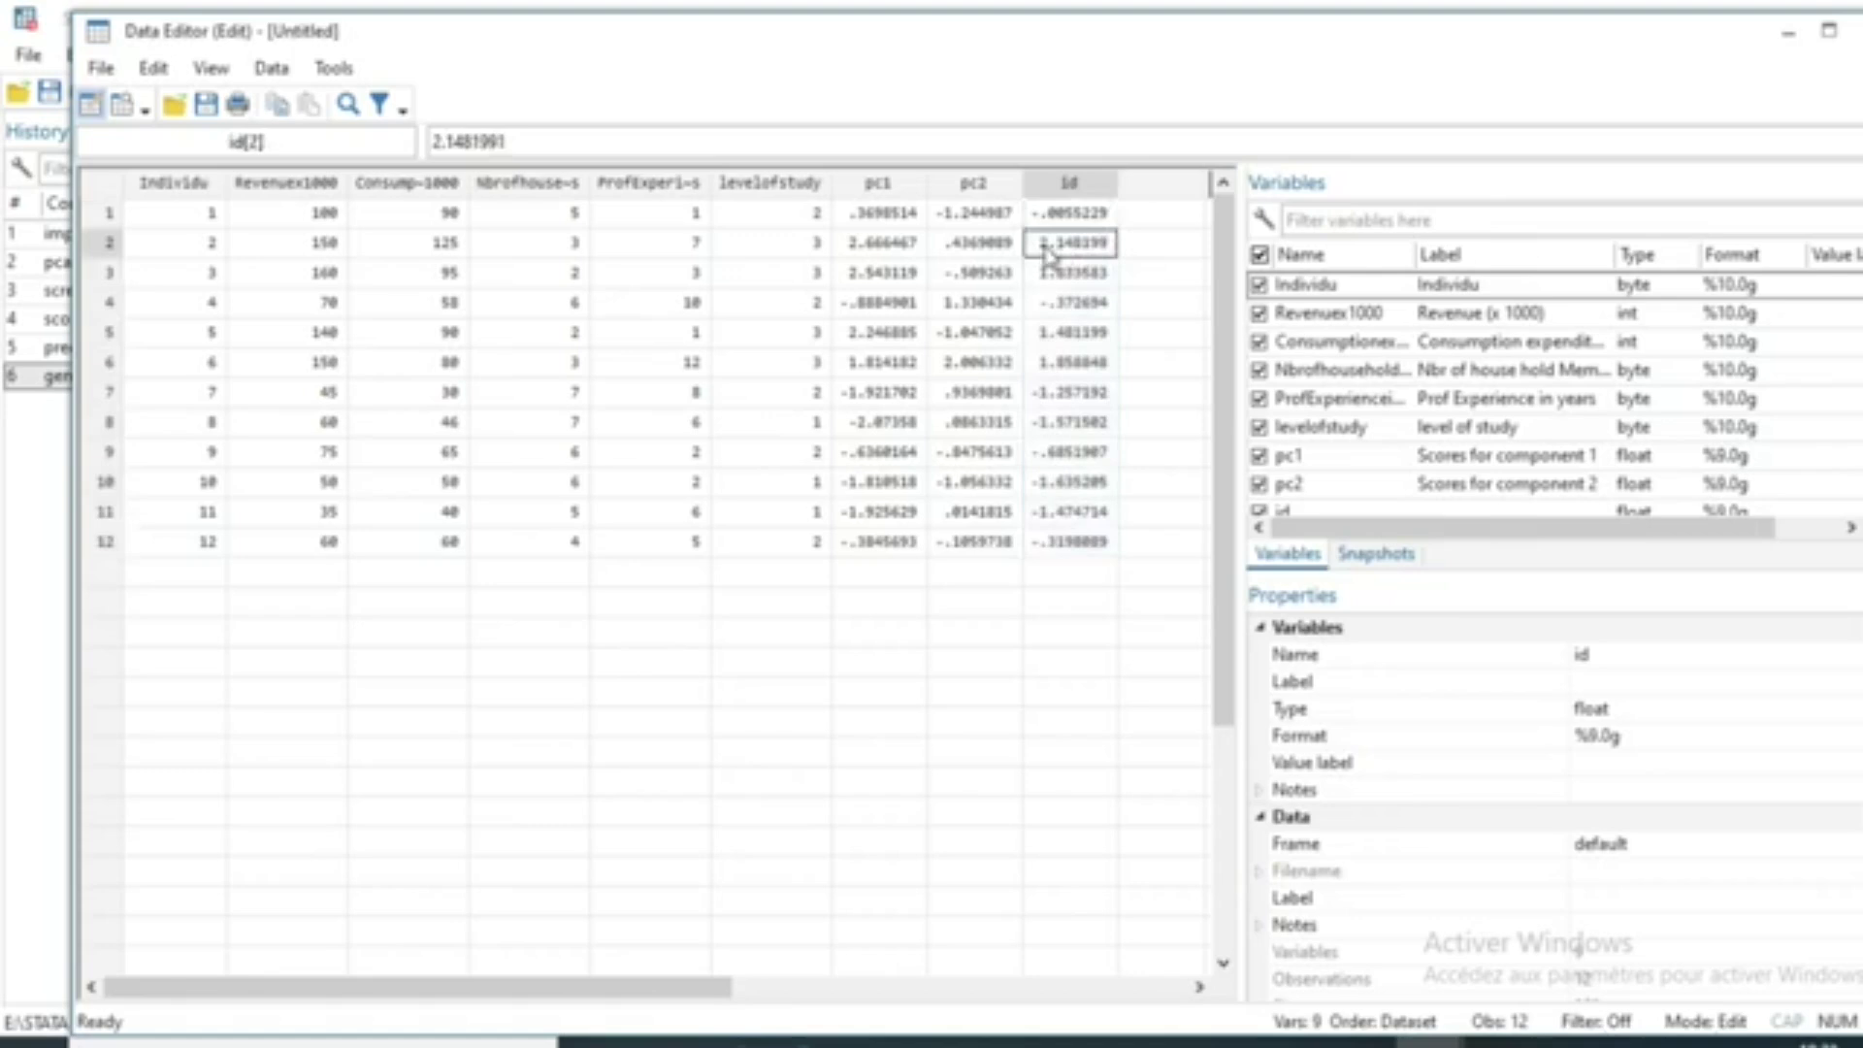